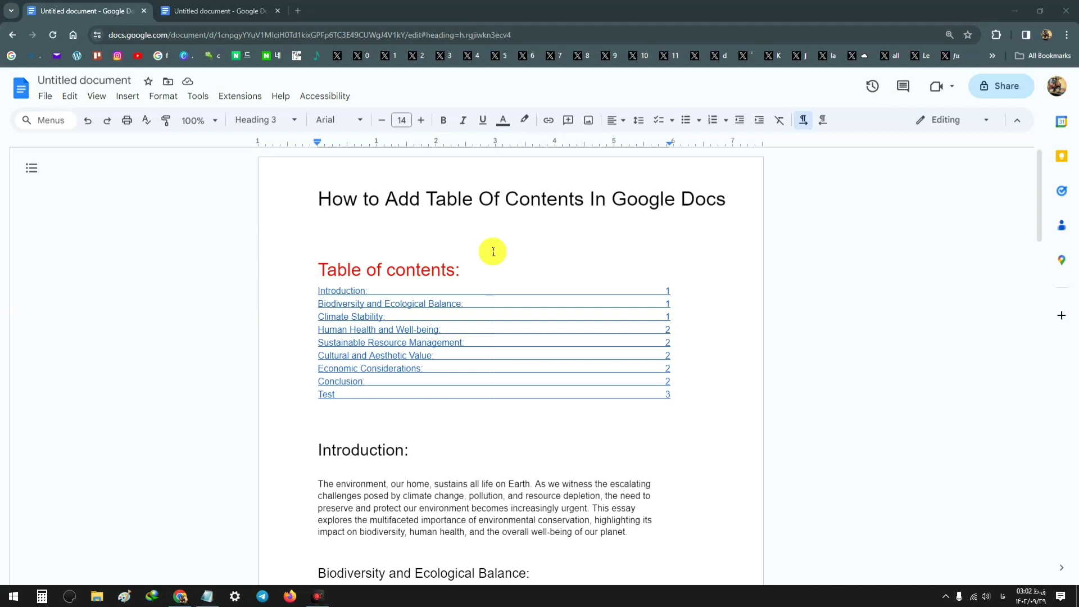
# - Follow the "Climate Stability:" link in the table of contents to its section, and return to the document's beginning
pyautogui.click(336, 318)
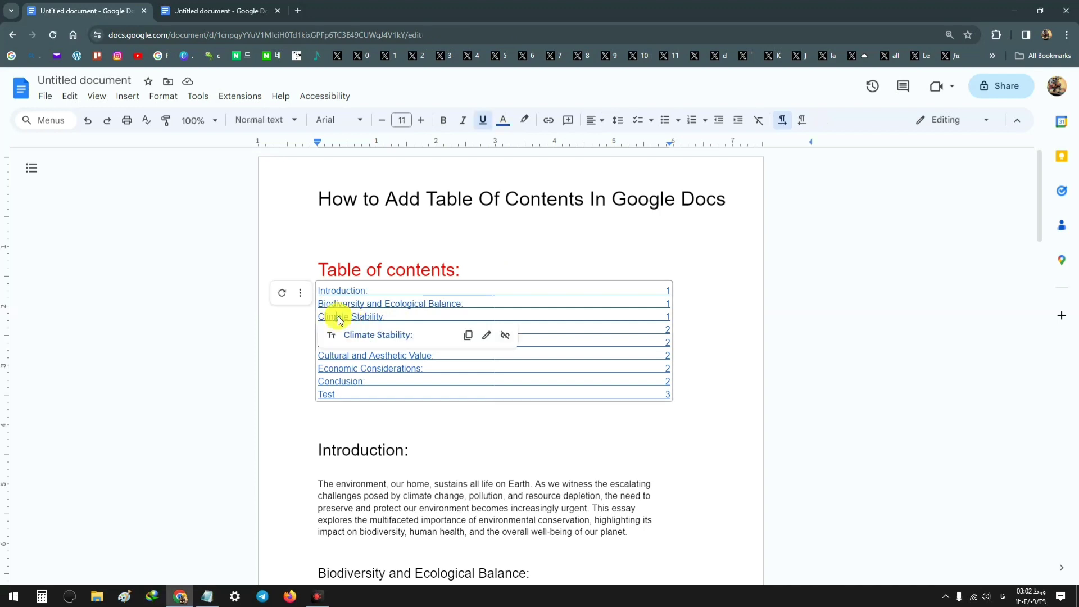
pyautogui.click(368, 337)
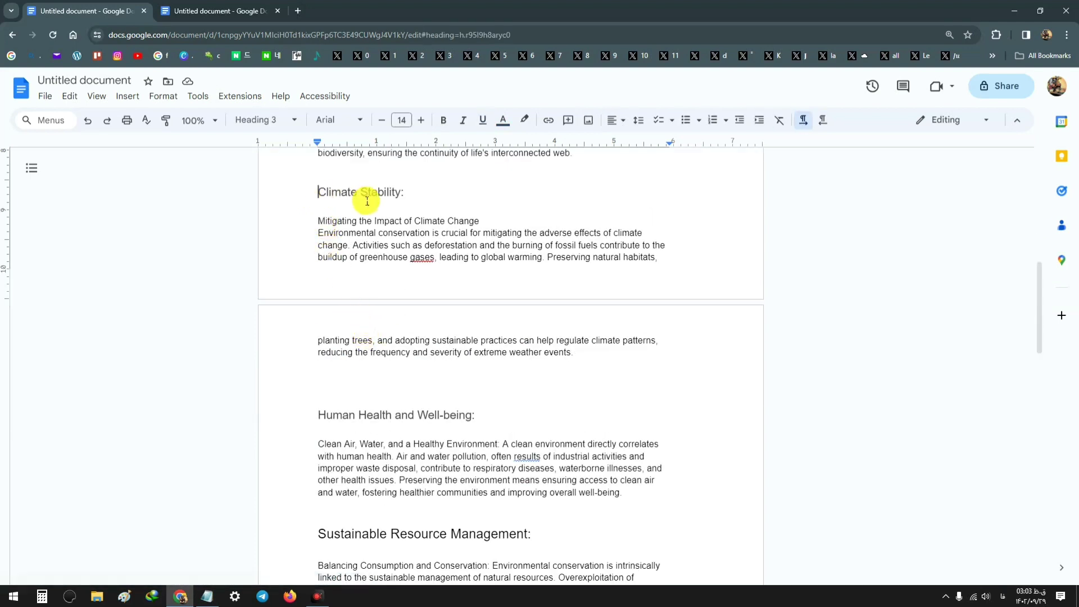
pyautogui.scroll(1, 417, 314)
pyautogui.scroll(10, 417, 315)
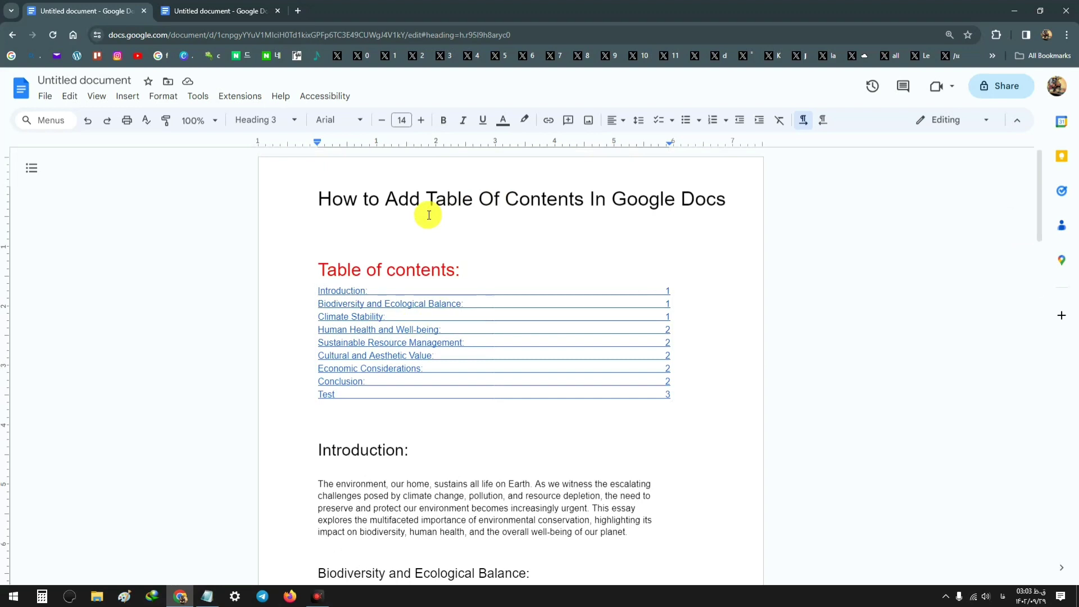
# - Switch to the second document, about environmental conservation, and apply the Heading 1 style to the "1. Introduction:" line
pyautogui.click(216, 11)
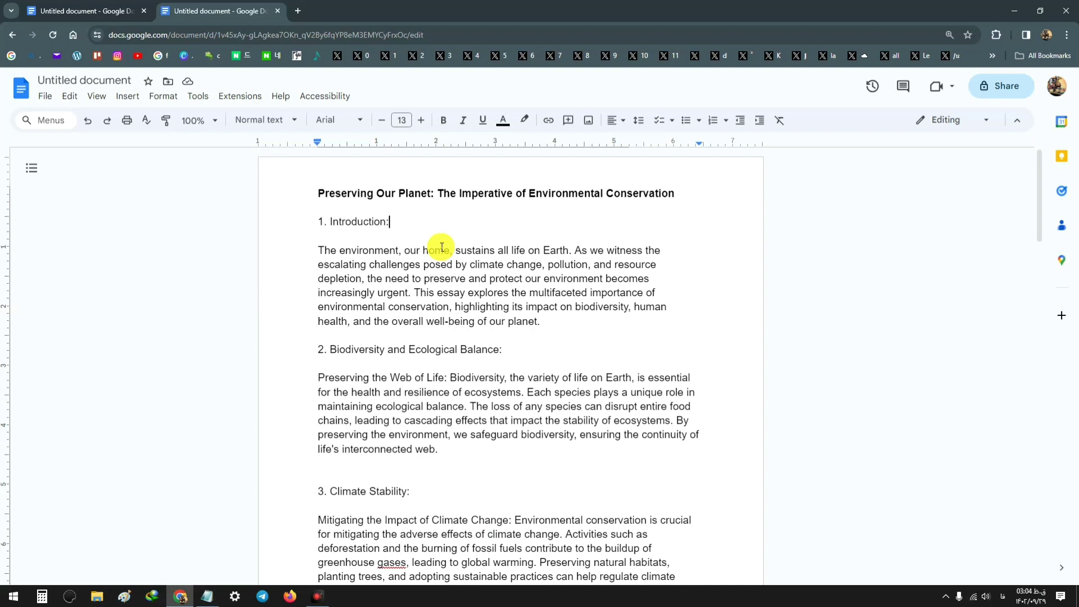
pyautogui.moveTo(319, 222); pyautogui.dragTo(410, 224)
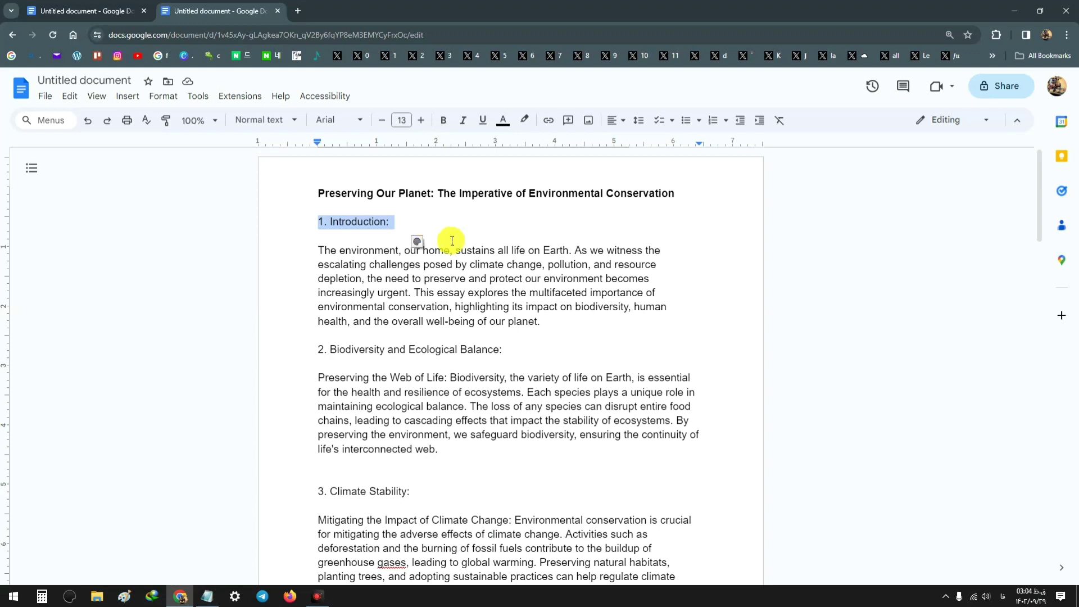
pyautogui.doubleClick(360, 222)
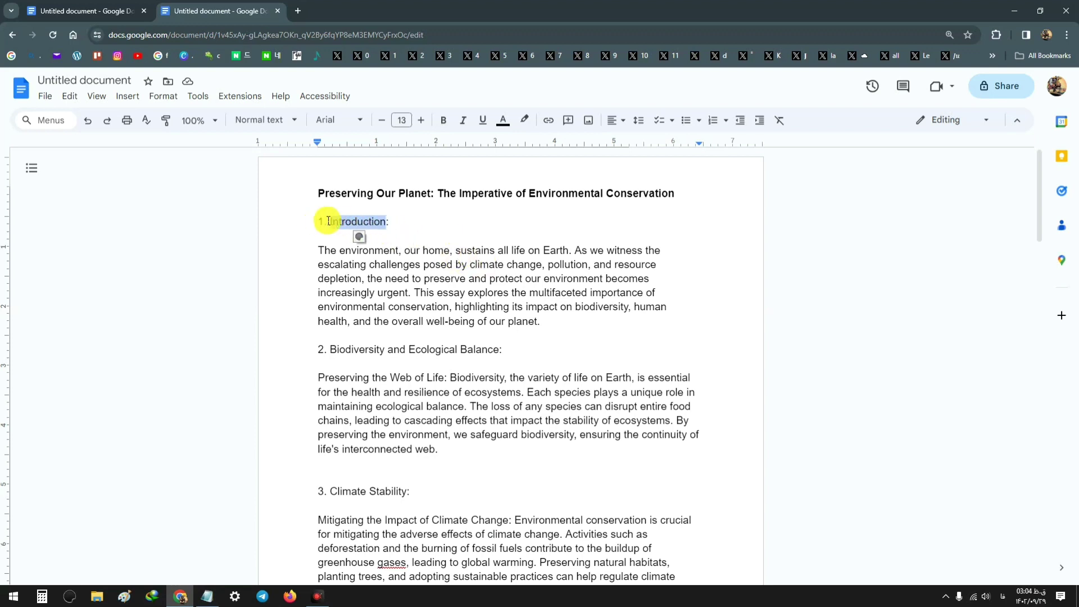
pyautogui.moveTo(389, 222)
pyautogui.mouseDown()
pyautogui.moveTo(326, 223)
pyautogui.moveTo(387, 224)
pyautogui.mouseUp()
pyautogui.click(395, 224)
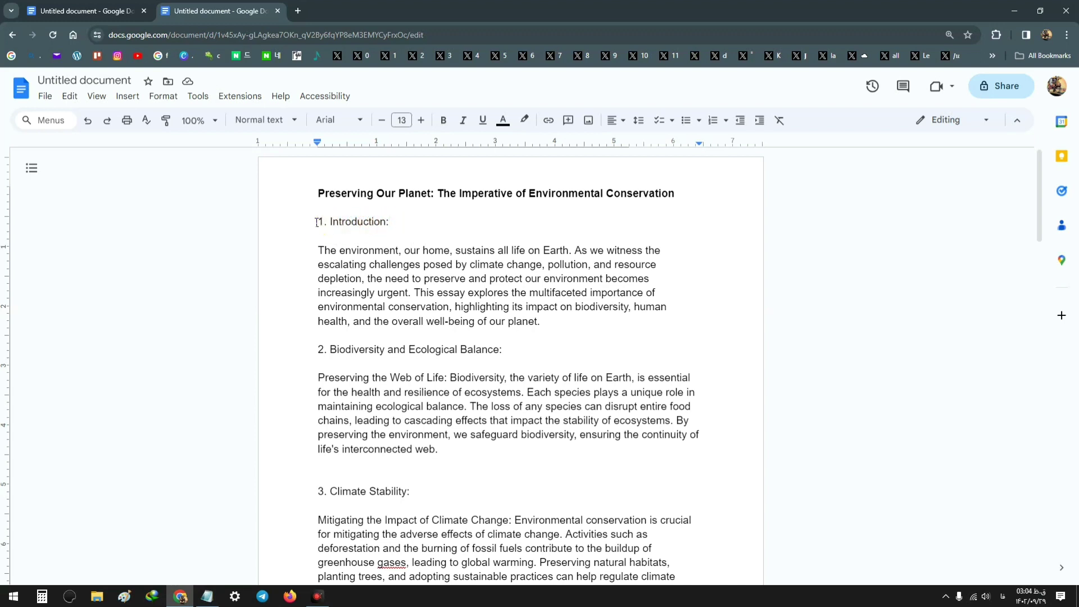
pyautogui.moveTo(314, 220); pyautogui.dragTo(390, 222)
pyautogui.click(403, 236)
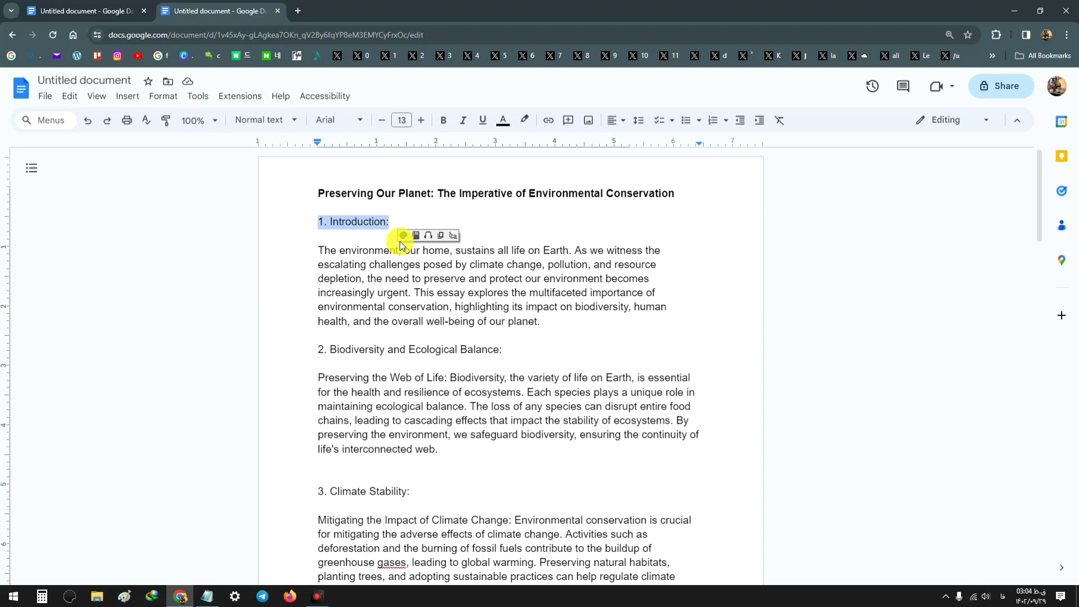
pyautogui.moveTo(315, 222); pyautogui.dragTo(393, 221)
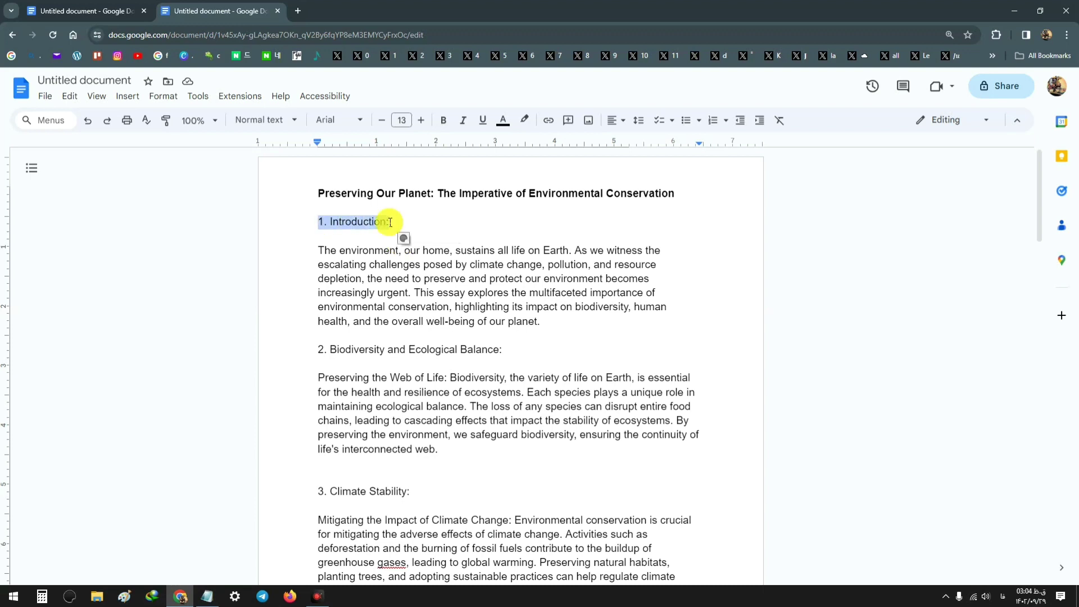
pyautogui.click(270, 122)
pyautogui.moveTo(270, 283)
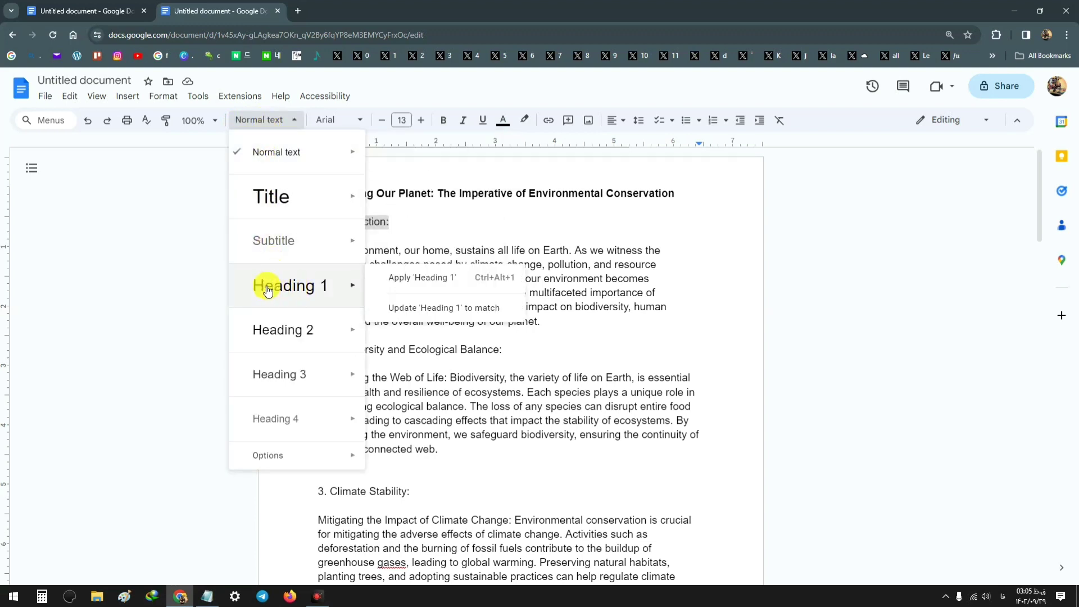
pyautogui.click(297, 287)
# - Apply the Heading 2 style to the "2. Biodiversity and Ecological Balance:" line
pyautogui.scroll(-3, 433, 225)
pyautogui.moveTo(502, 267); pyautogui.dragTo(318, 265)
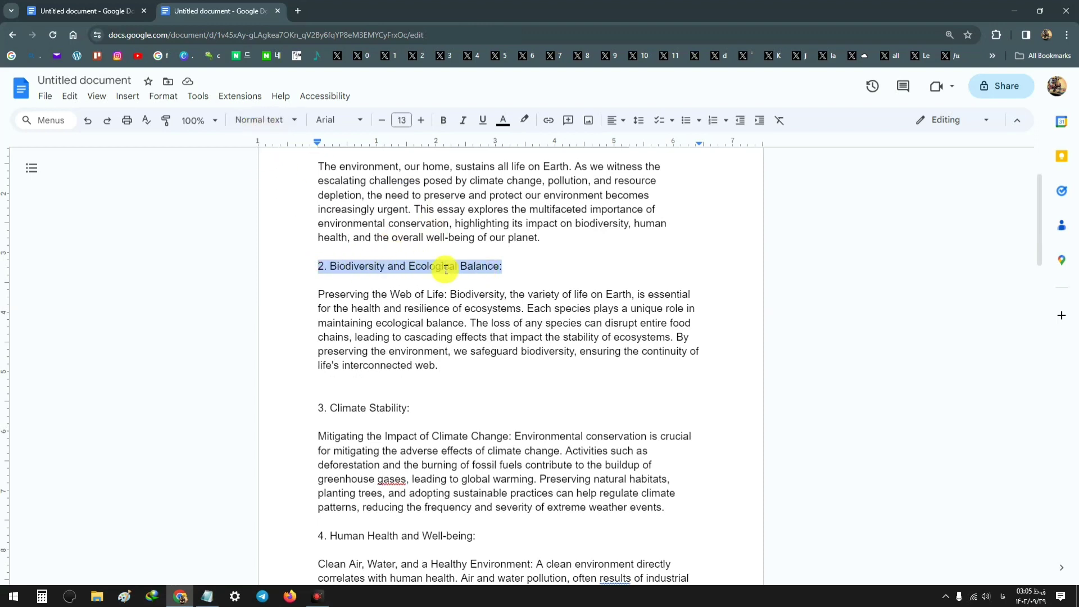
pyautogui.click(263, 123)
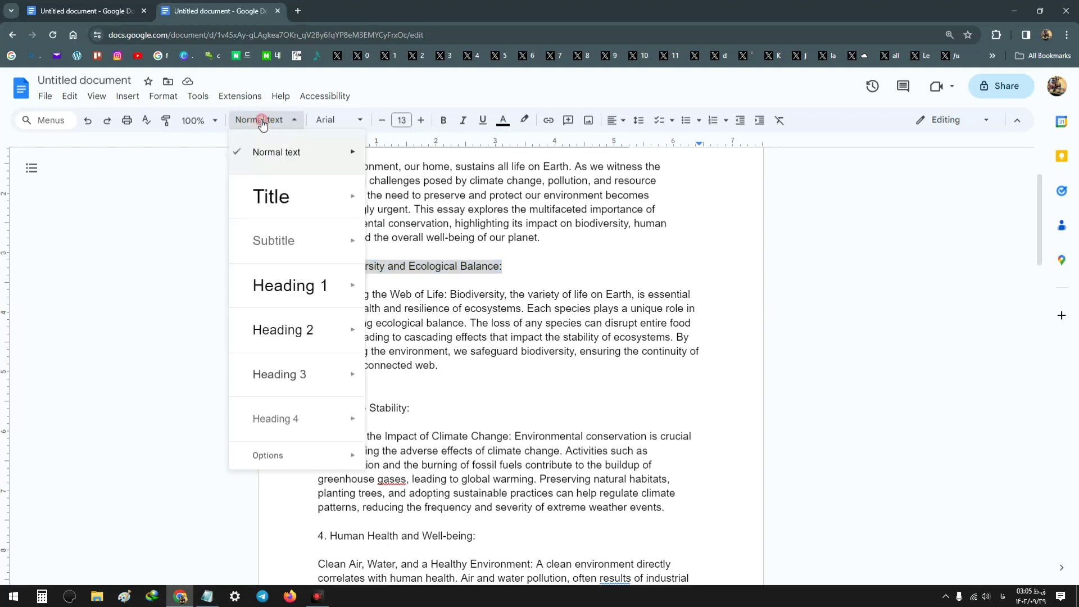
pyautogui.click(290, 336)
# - Apply the Heading 3 style to the "3. Climate Stability:" and "4. Human Health and Well-being:" lines
pyautogui.scroll(-2, 424, 294)
pyautogui.moveTo(410, 318); pyautogui.dragTo(330, 314)
pyautogui.click(263, 121)
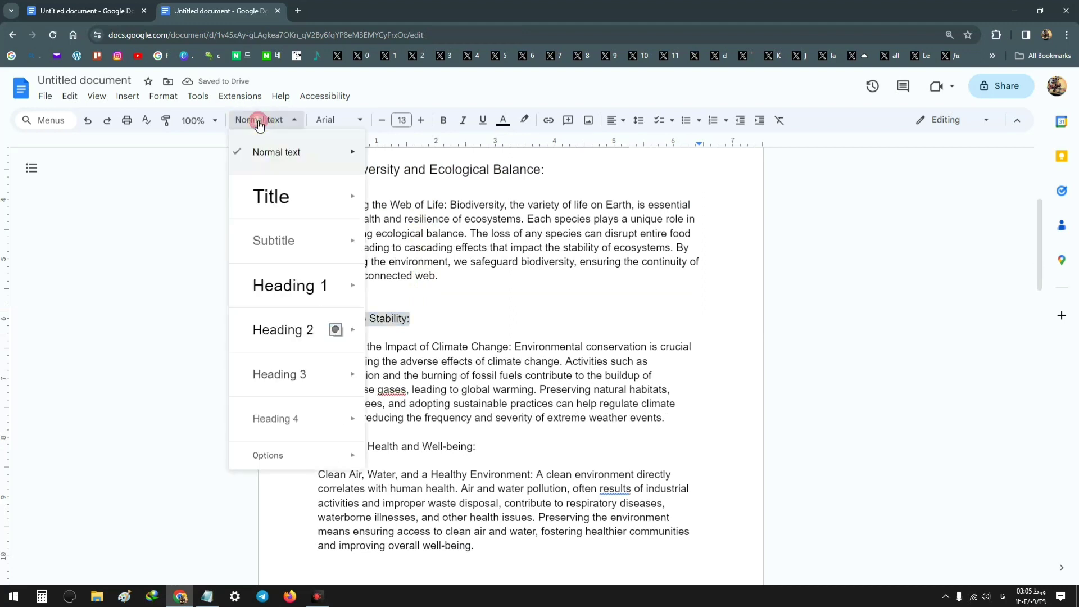
pyautogui.click(273, 372)
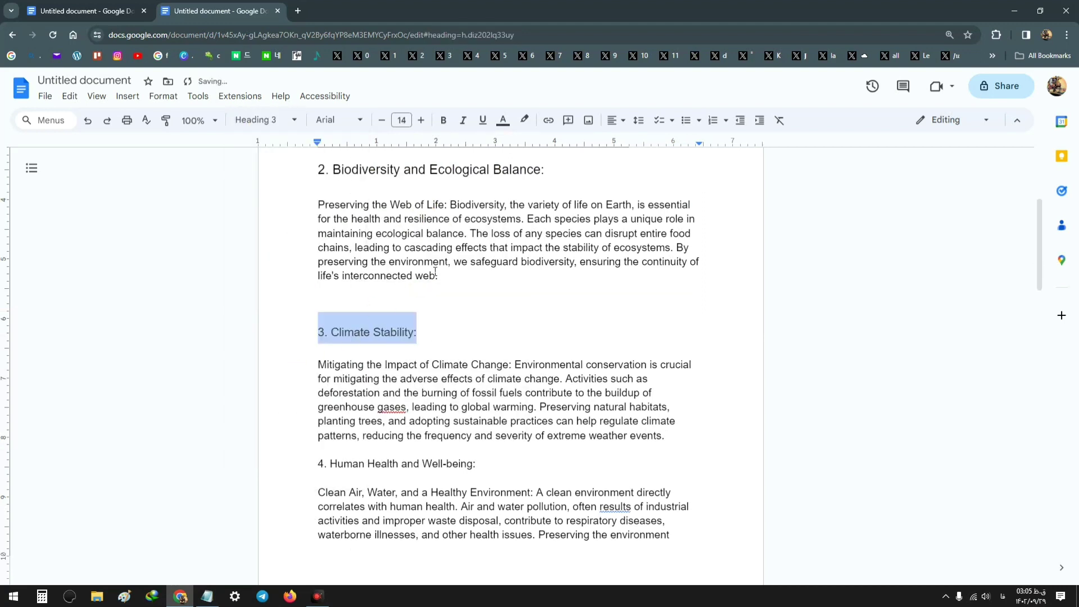
pyautogui.scroll(-2, 450, 315)
pyautogui.moveTo(477, 351); pyautogui.dragTo(318, 352)
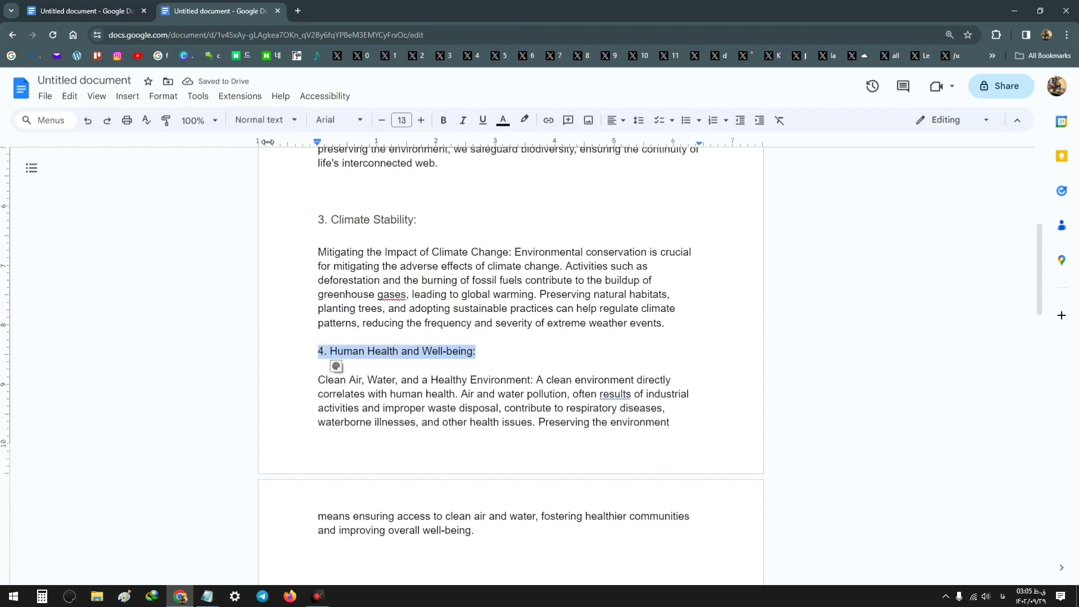
pyautogui.click(263, 120)
pyautogui.click(274, 365)
# - Apply the Heading 3 style to the "5. Sustainable Resource Management:" and "6. Cultural and Aesthetic Value:" lines
pyautogui.scroll(-5, 474, 236)
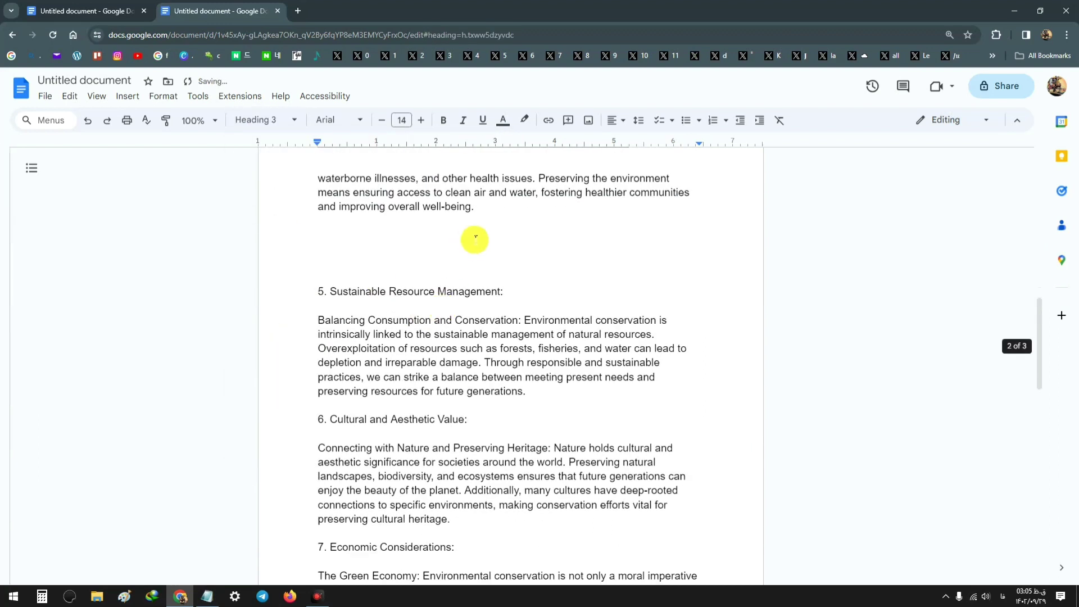
pyautogui.moveTo(502, 292)
pyautogui.mouseDown()
pyautogui.moveTo(336, 279)
pyautogui.moveTo(501, 289)
pyautogui.moveTo(323, 290)
pyautogui.mouseUp()
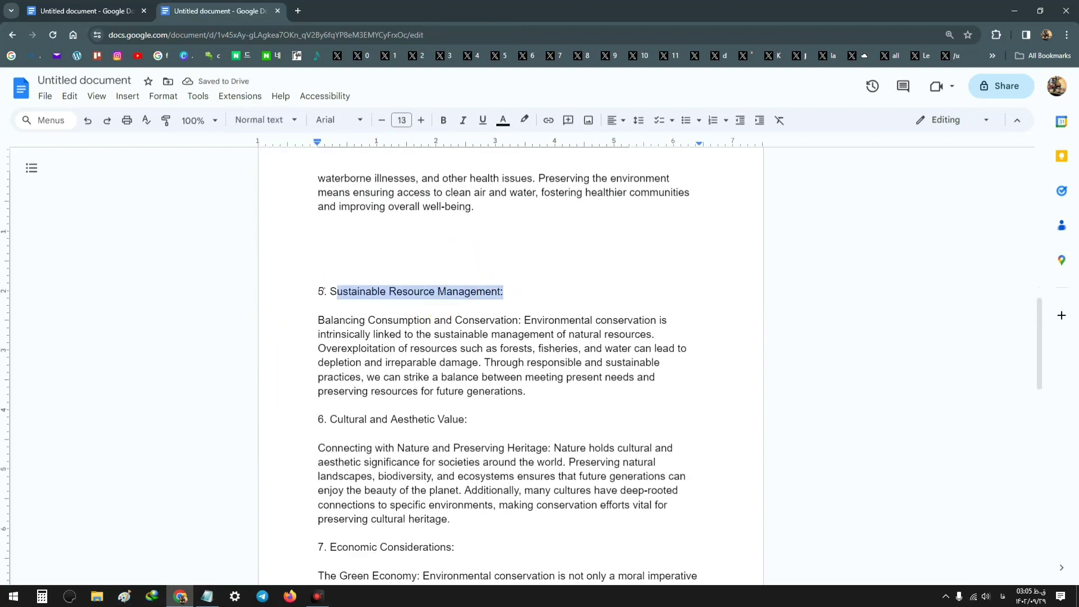
pyautogui.click(264, 121)
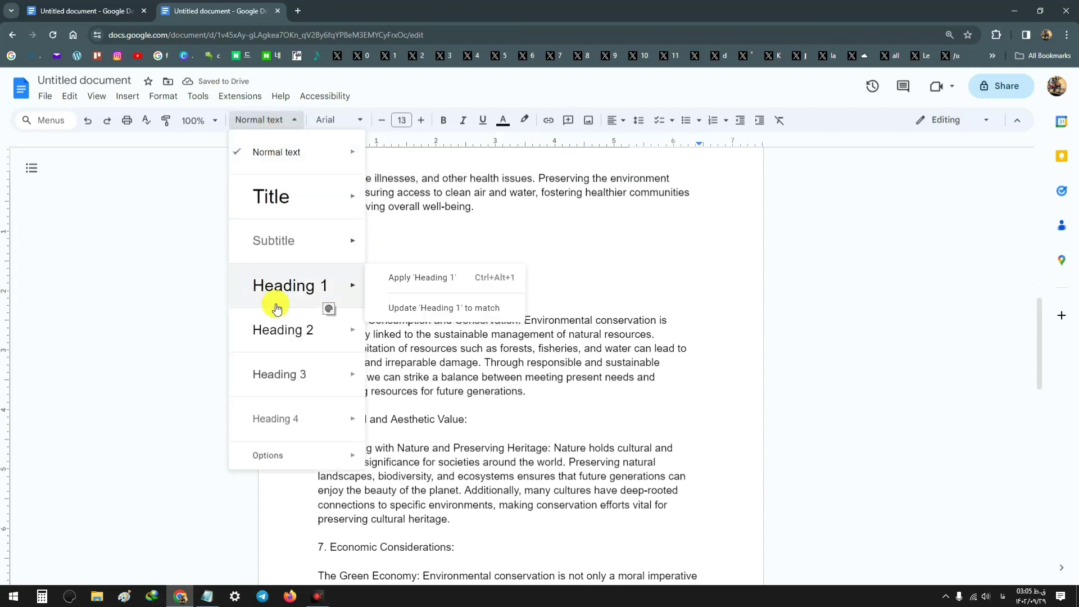
pyautogui.click(272, 374)
pyautogui.scroll(-1, 428, 273)
pyautogui.moveTo(482, 323); pyautogui.dragTo(323, 317)
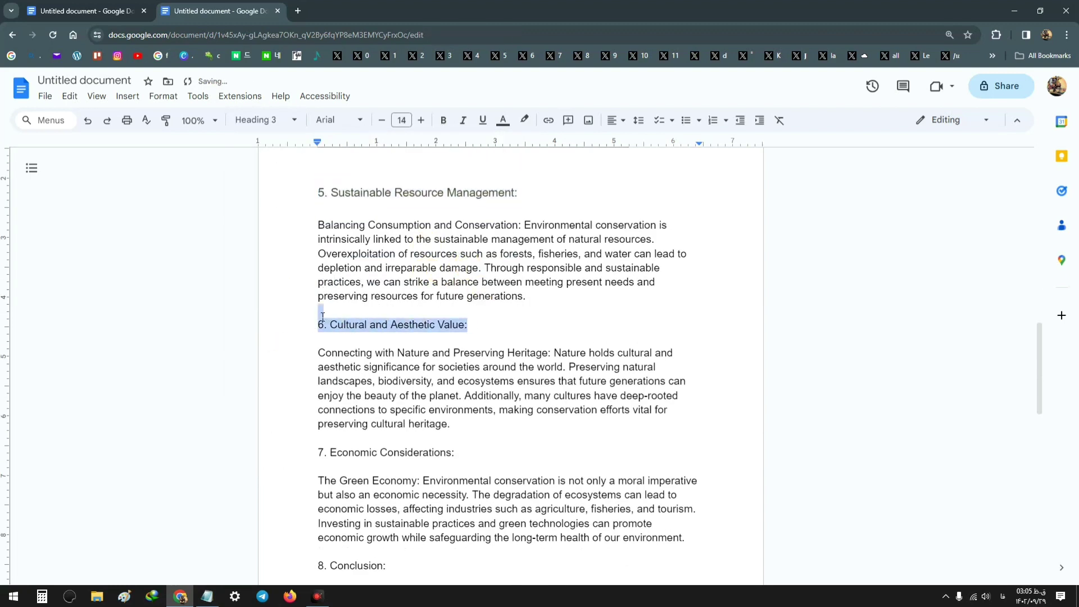
pyautogui.click(264, 120)
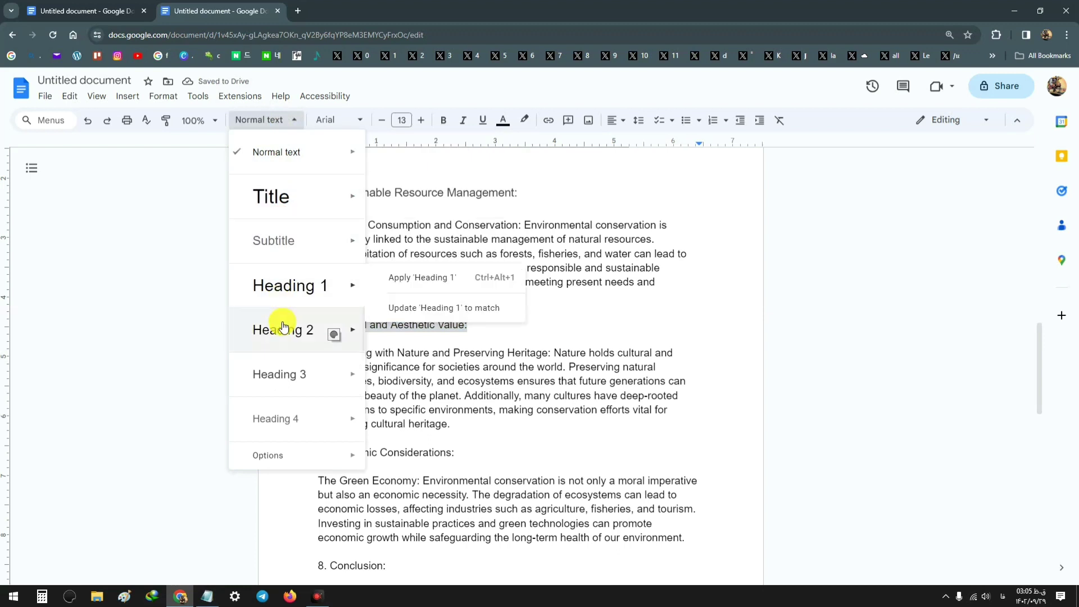
pyautogui.click(286, 374)
# - Apply the Heading 3 style to the "7. Economic Considerations:" and "8. Conclusion:" lines
pyautogui.scroll(-4, 446, 277)
pyautogui.moveTo(456, 246); pyautogui.dragTo(308, 224)
pyautogui.click(264, 121)
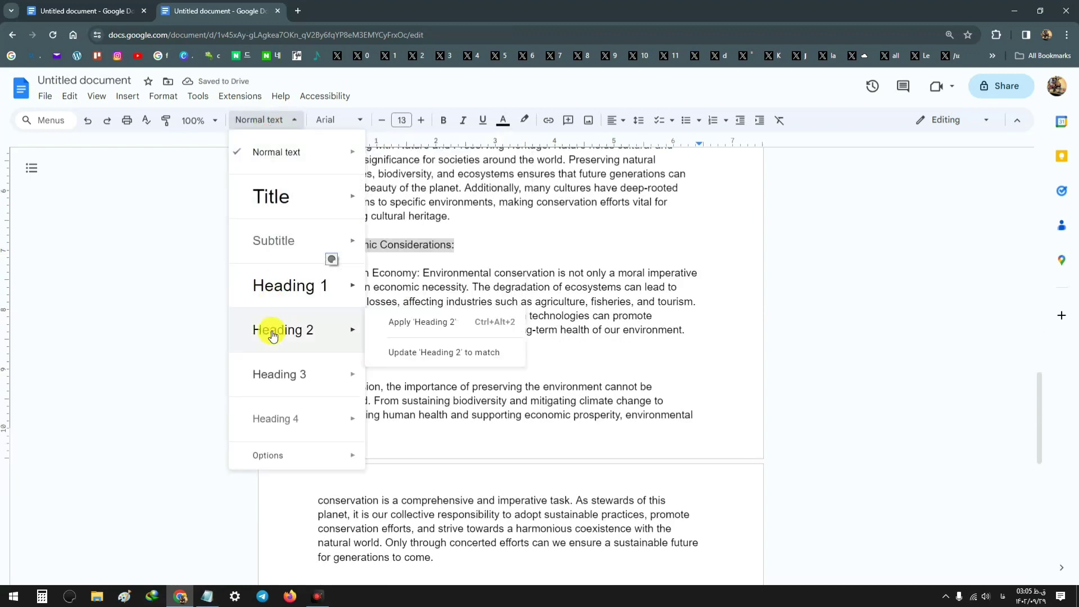
pyautogui.click(289, 359)
pyautogui.scroll(-2, 458, 291)
pyautogui.moveTo(386, 263); pyautogui.dragTo(321, 262)
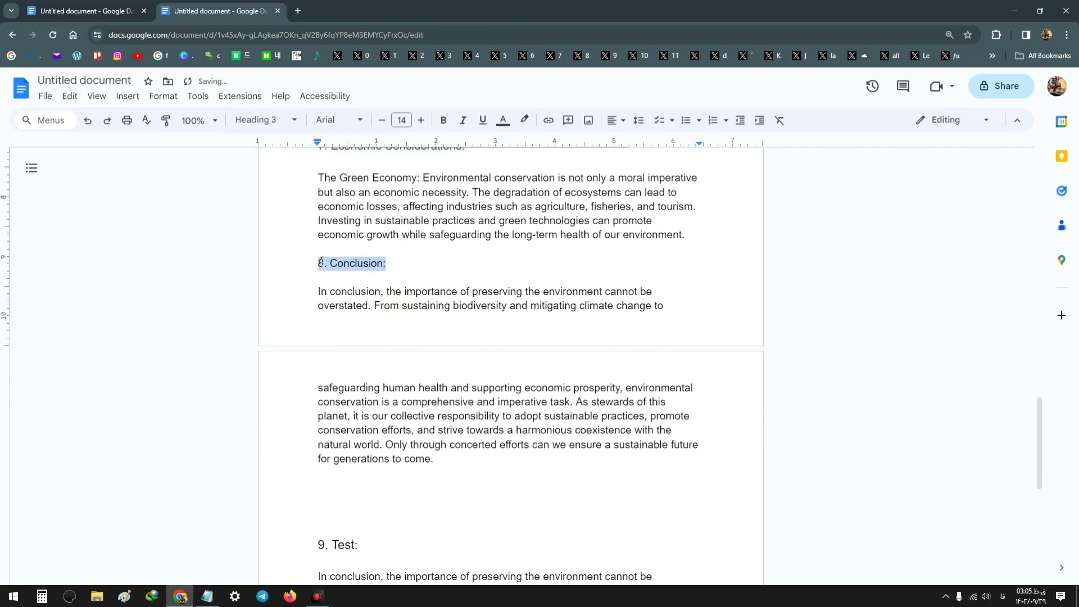
pyautogui.click(277, 120)
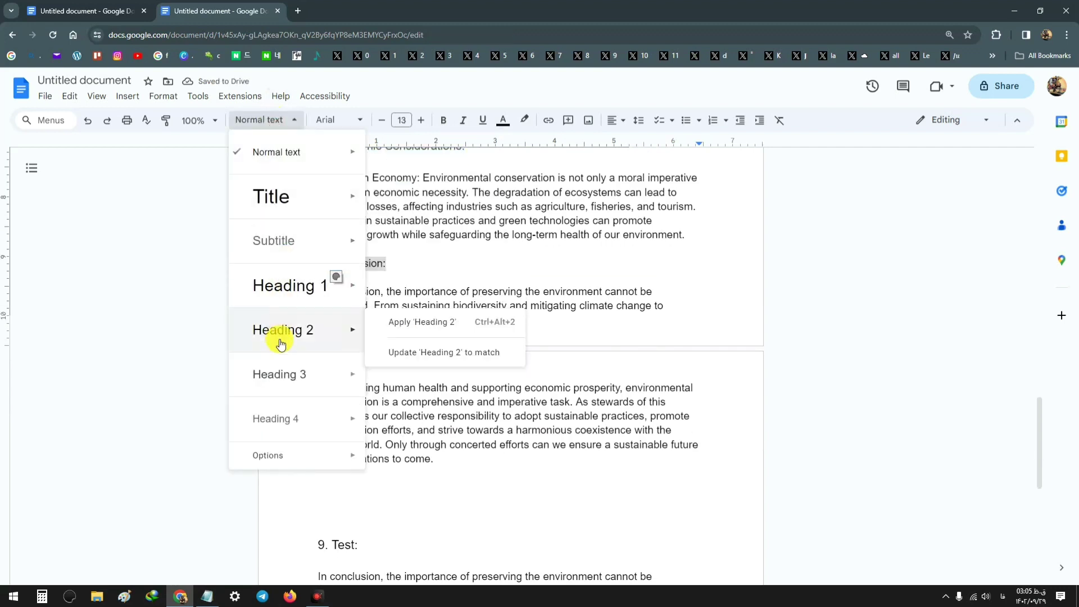
pyautogui.click(284, 373)
pyautogui.click(415, 254)
# - Review the styled section headings throughout the document, from the introduction to the end
pyautogui.scroll(4, 366, 320)
pyautogui.scroll(-4, 356, 364)
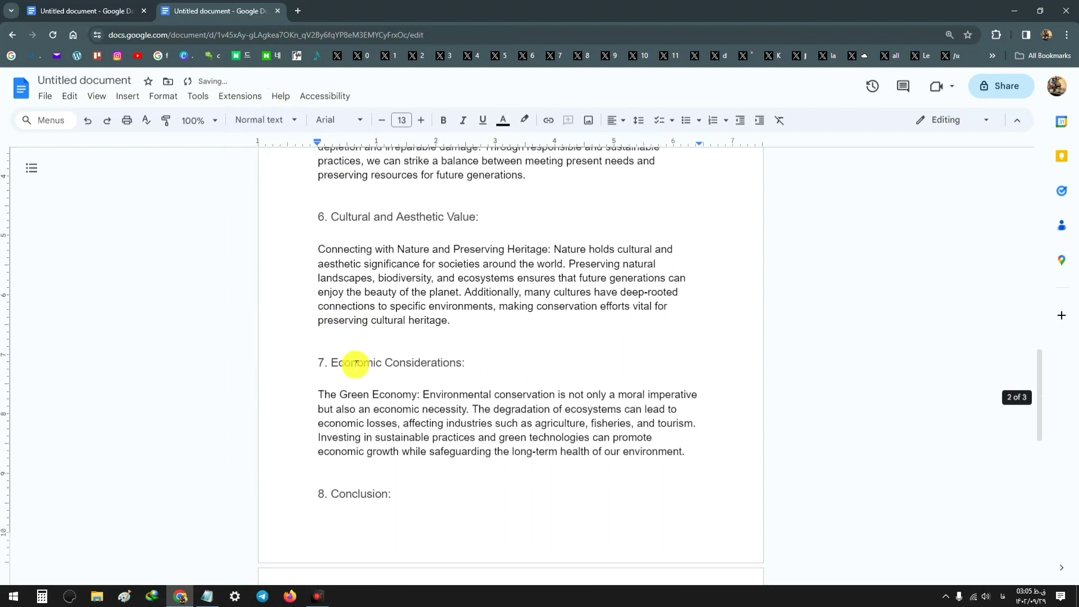
pyautogui.scroll(18, 434, 383)
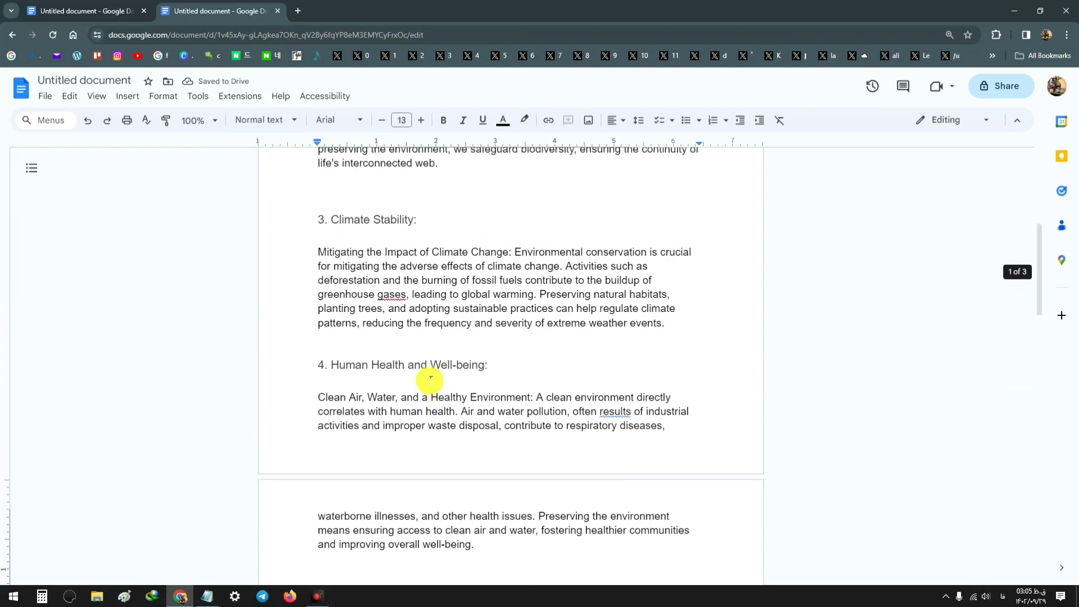
pyautogui.scroll(4, 437, 371)
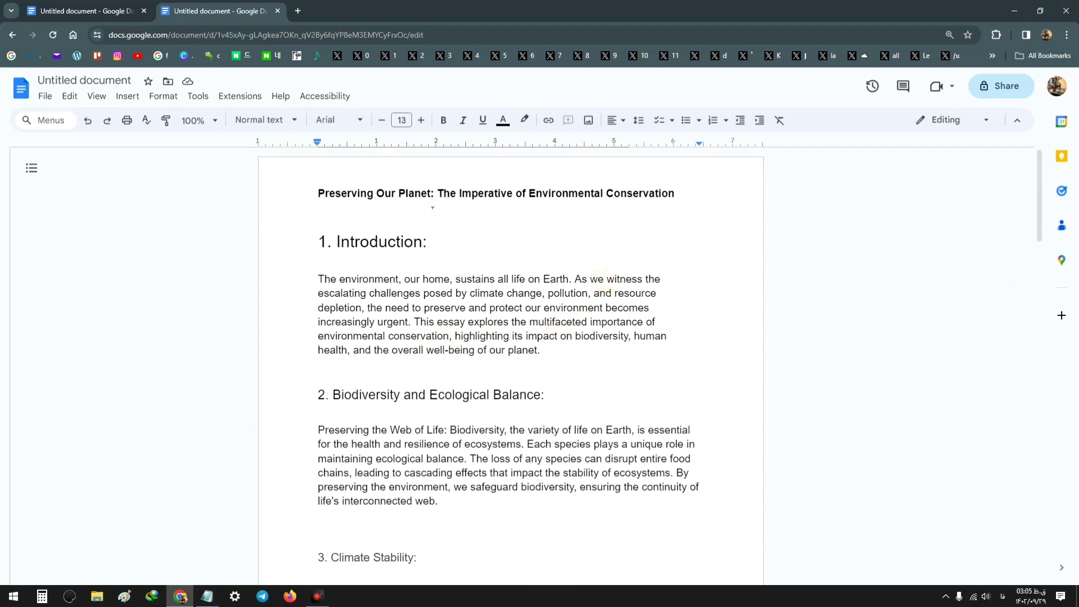
pyautogui.scroll(-15, 506, 272)
pyautogui.scroll(-14, 388, 313)
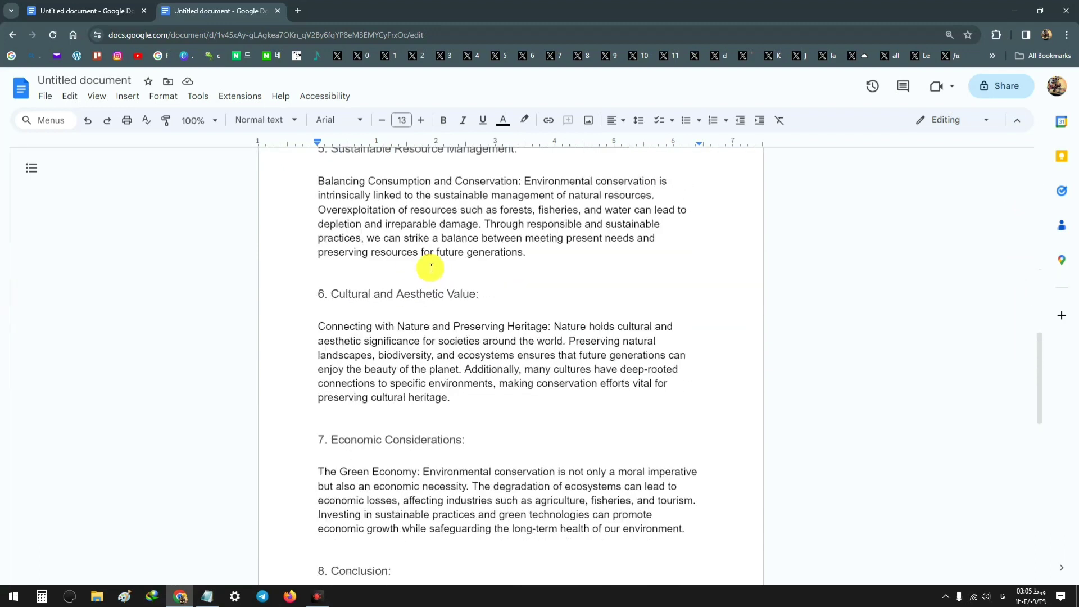
# - Insert a table of contents with blue links on the empty line below the final "9. Test:" section
pyautogui.click(374, 342)
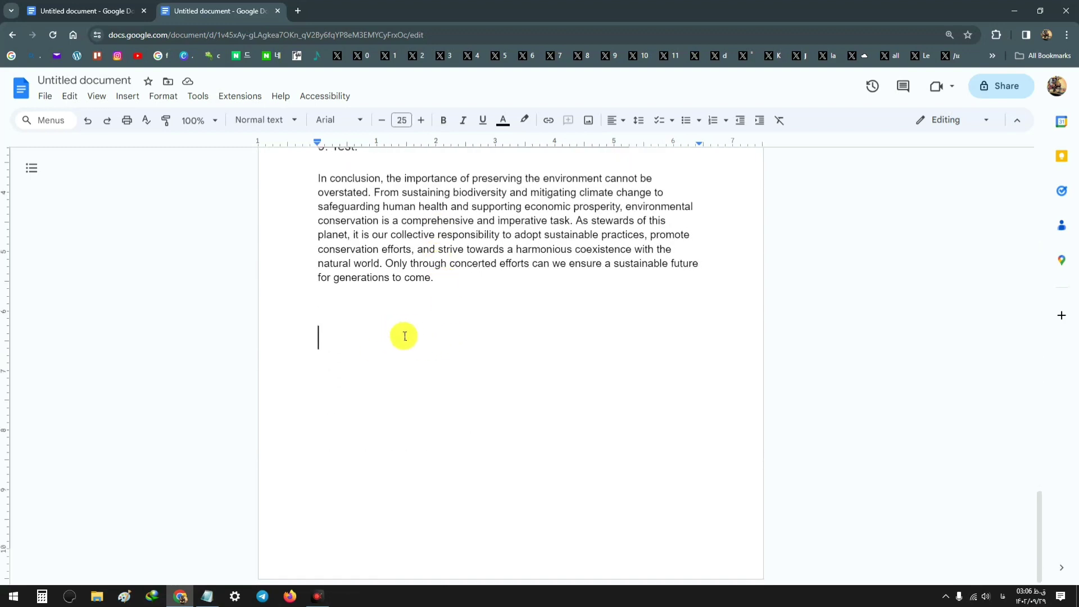
pyautogui.scroll(2, 453, 238)
pyautogui.scroll(-2, 398, 339)
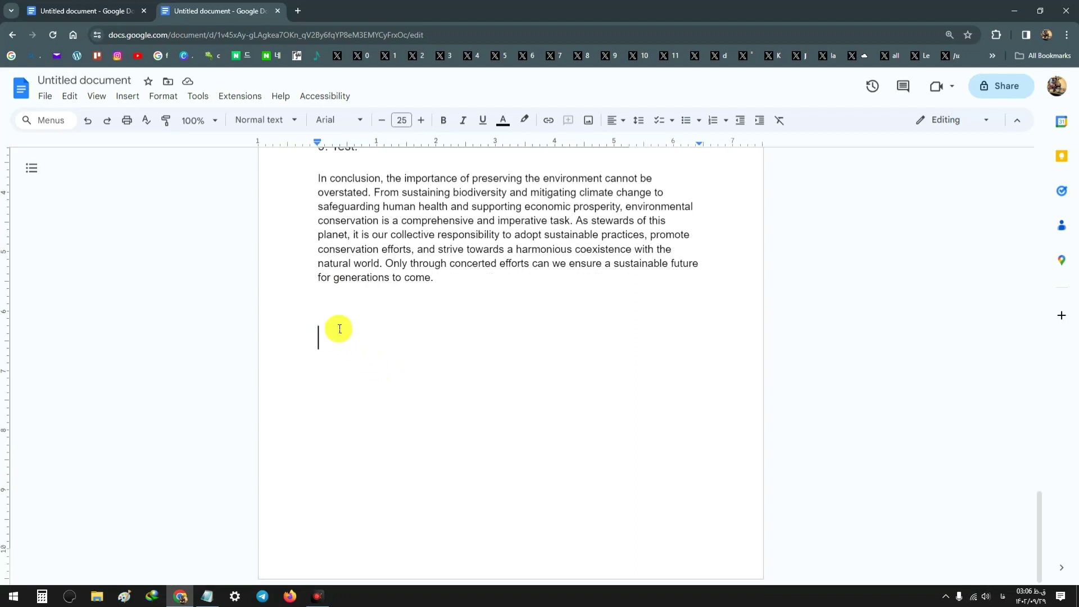
pyautogui.scroll(2, 354, 320)
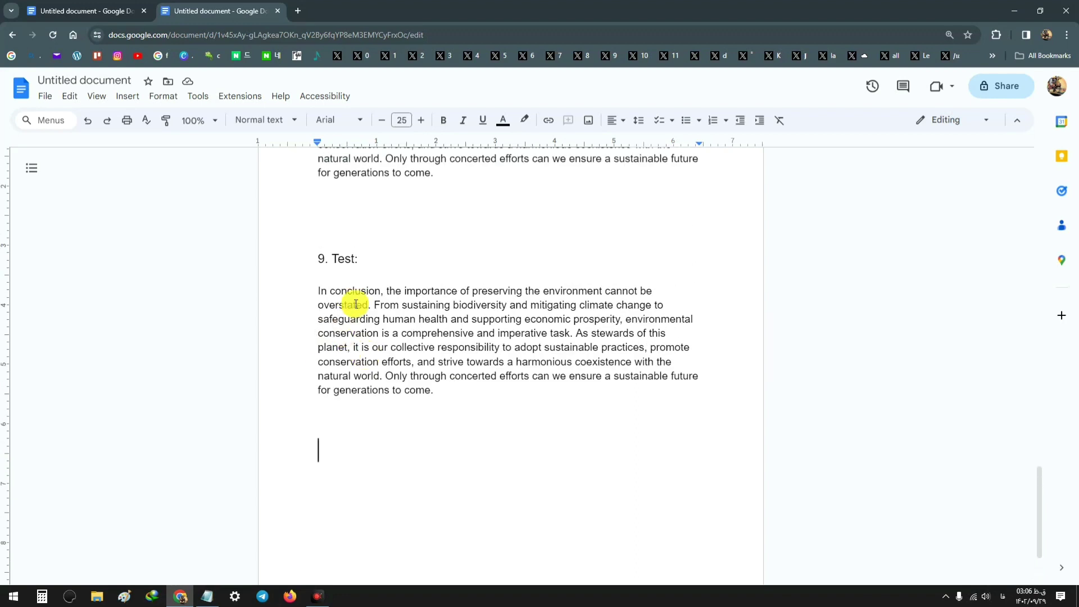
pyautogui.scroll(-2, 425, 359)
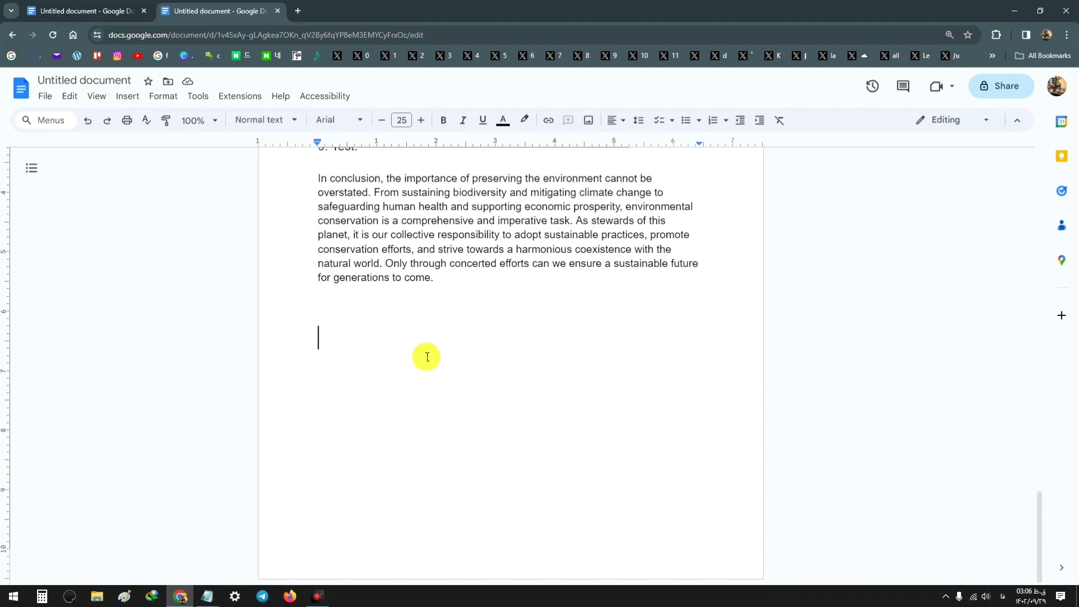
pyautogui.doubleClick(332, 338)
pyautogui.click(327, 334)
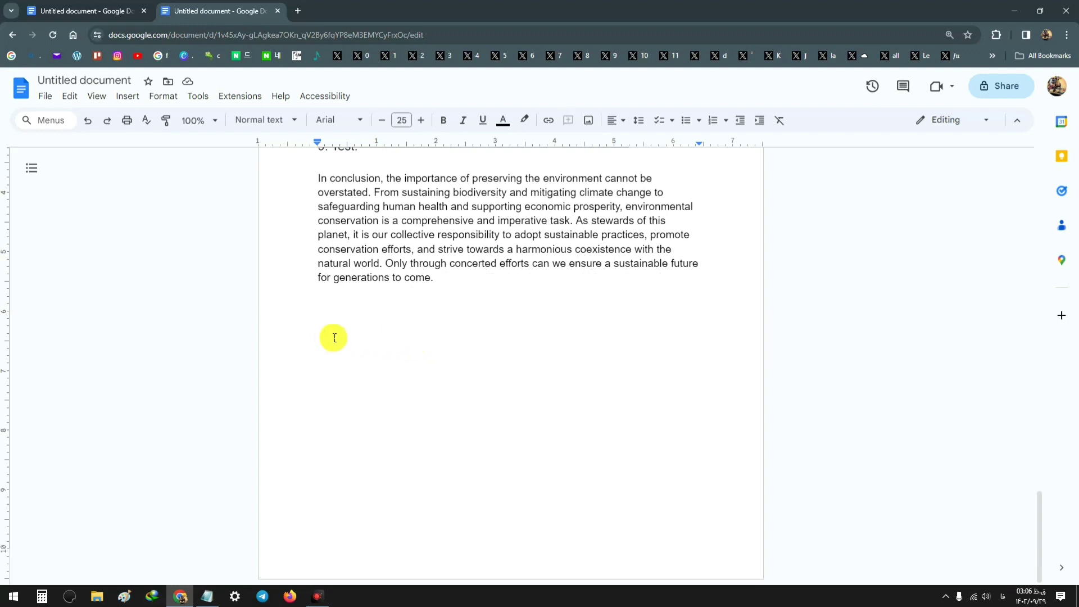
pyautogui.click(124, 101)
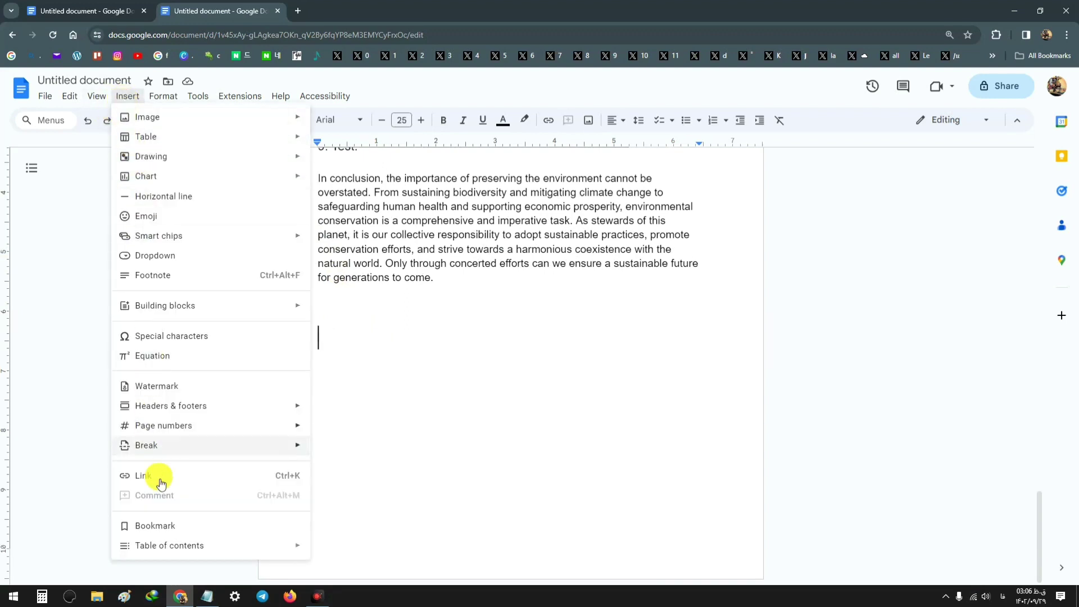
pyautogui.moveTo(169, 550)
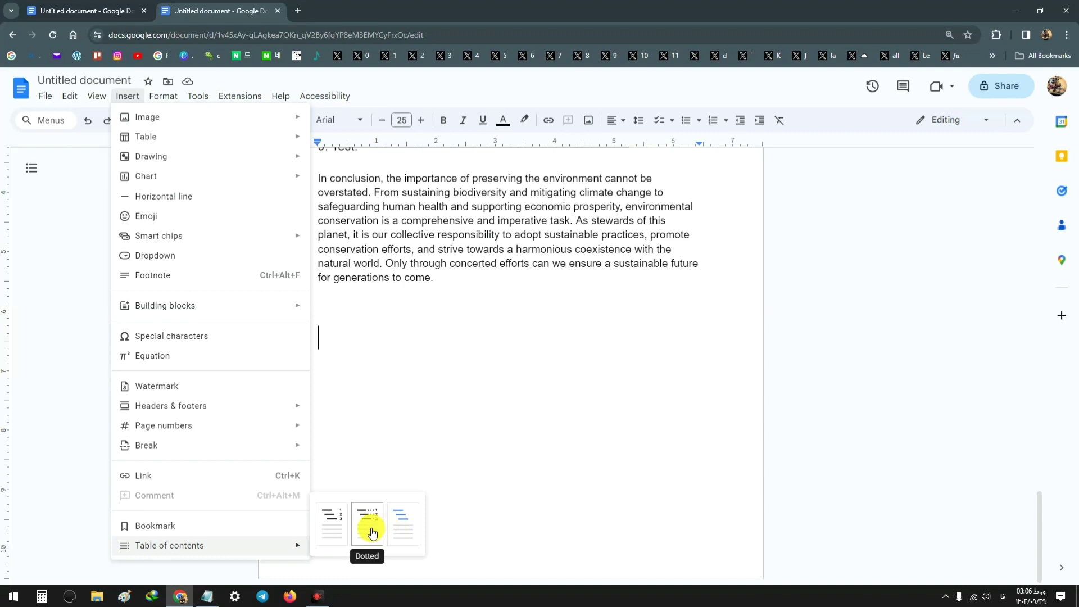
pyautogui.click(404, 527)
pyautogui.click(901, 427)
pyautogui.moveTo(610, 314); pyautogui.dragTo(475, 313)
pyautogui.doubleClick(446, 323)
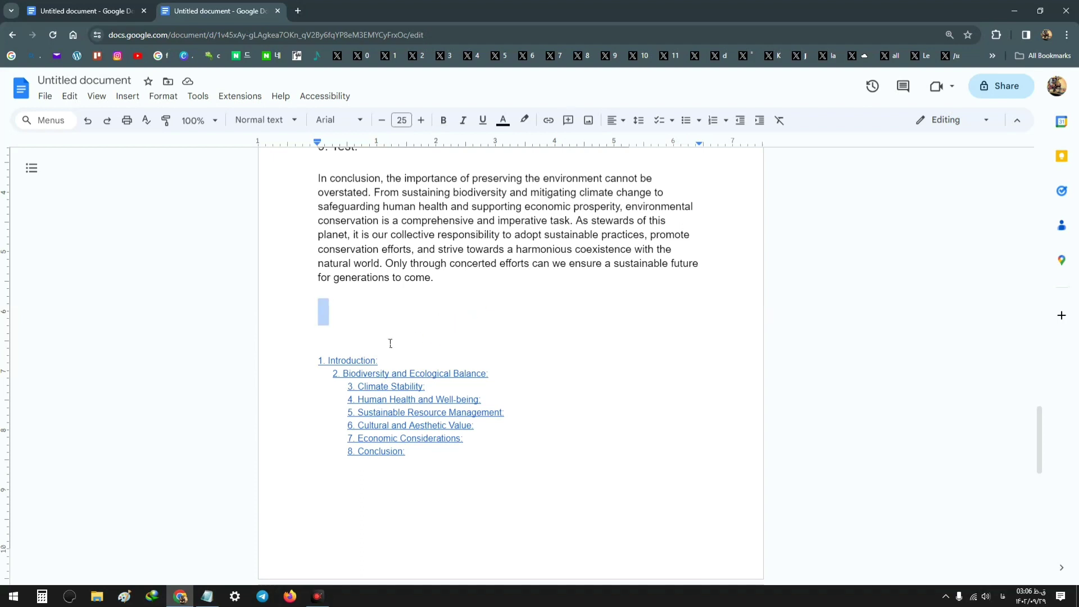
# - Follow the table of contents link to "4. Human Health and Well-being:", and return to the table of contents
pyautogui.click(385, 400)
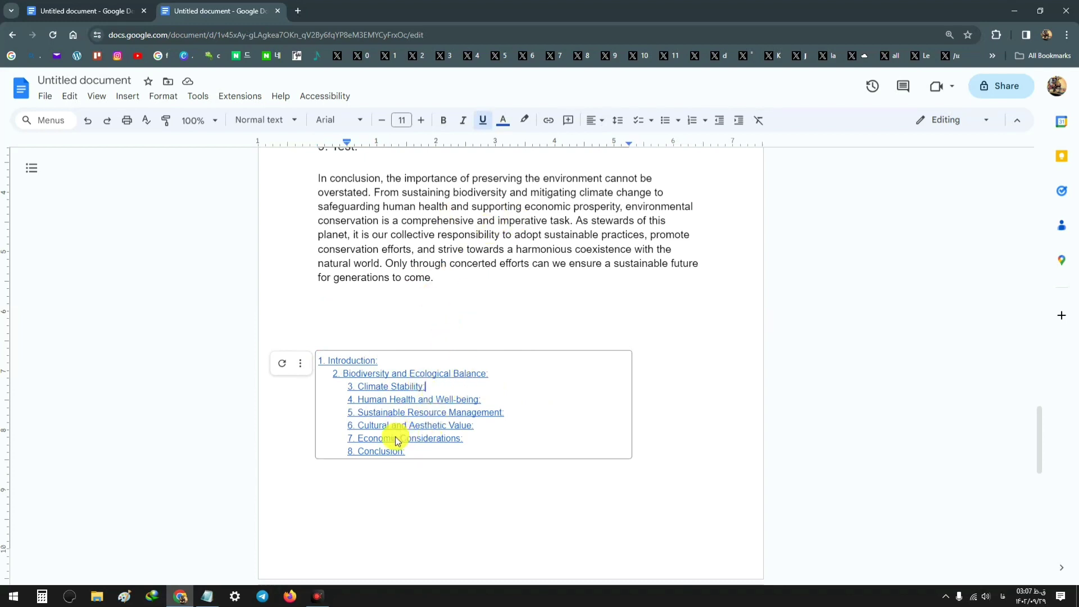
pyautogui.click(425, 386)
pyautogui.click(392, 400)
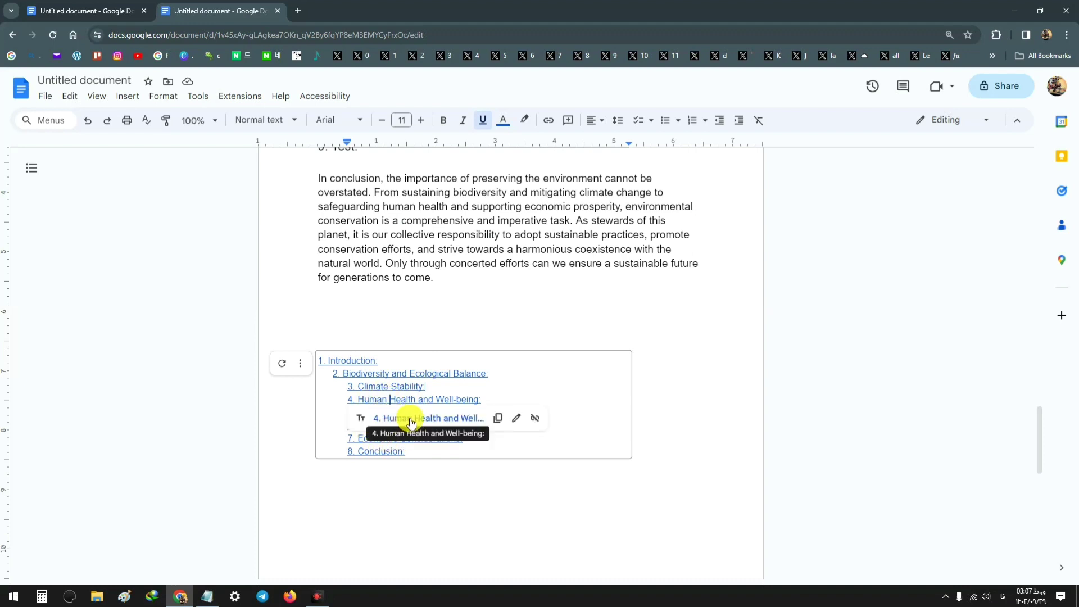
pyautogui.click(410, 419)
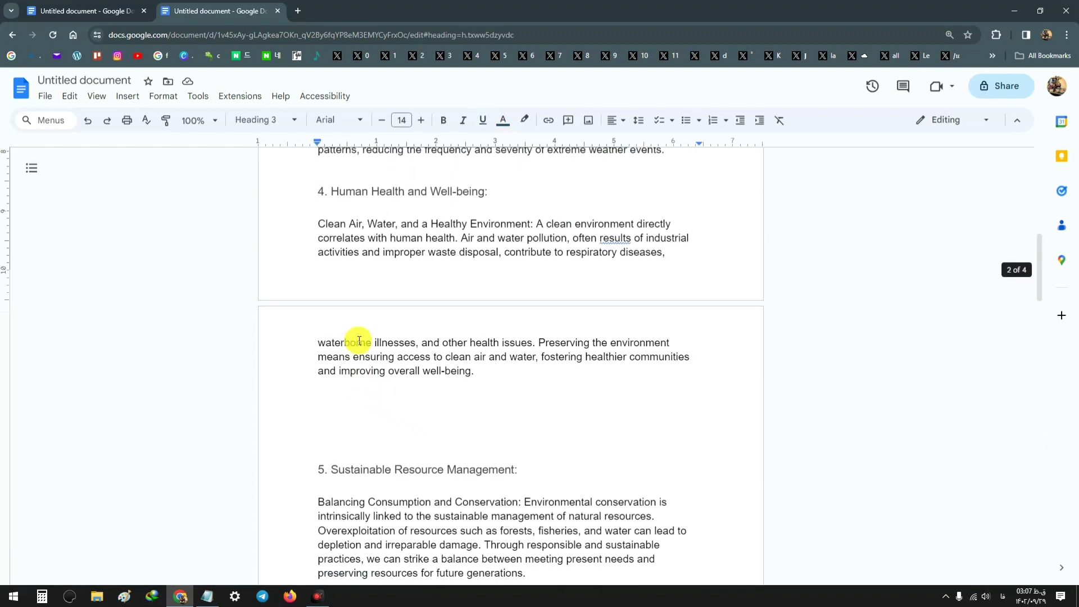
pyautogui.scroll(-2, 441, 349)
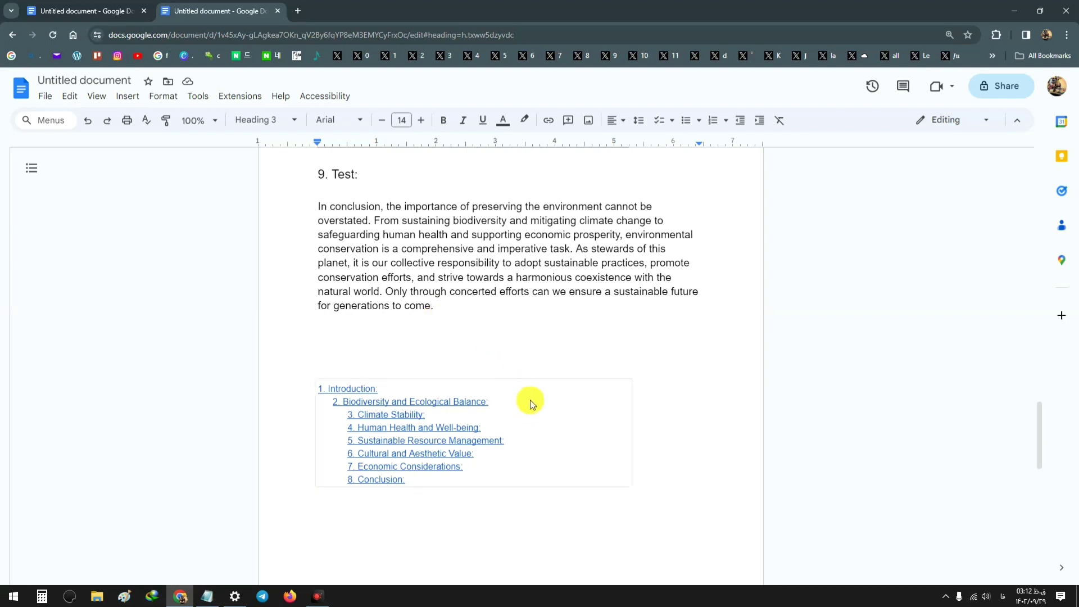
# - Apply the Heading 3 style to the "9. Test:" line above the table of contents
pyautogui.scroll(2, 387, 286)
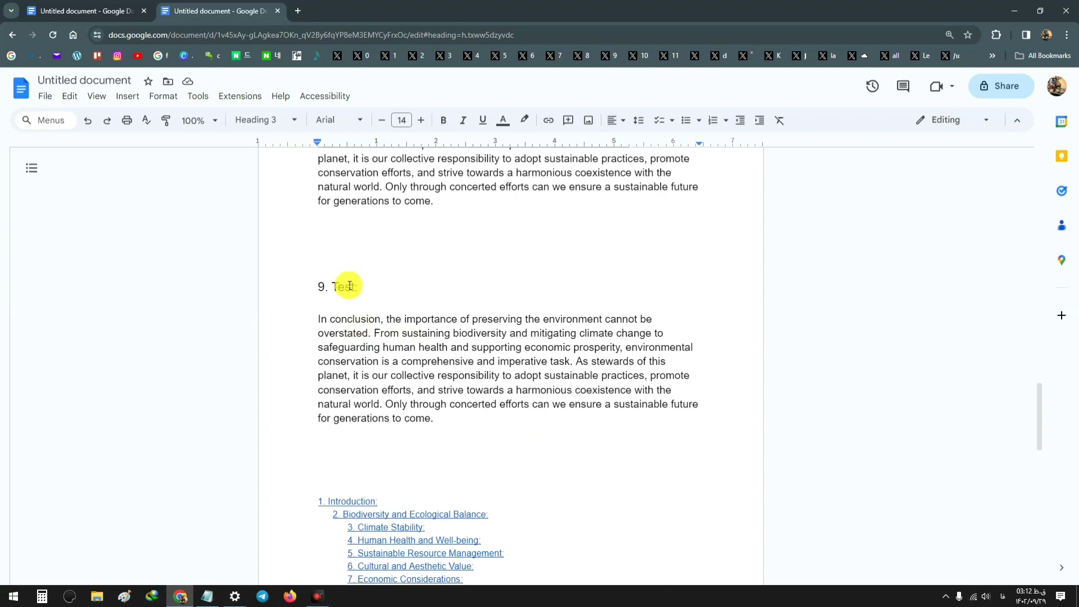
pyautogui.moveTo(318, 287); pyautogui.dragTo(370, 291)
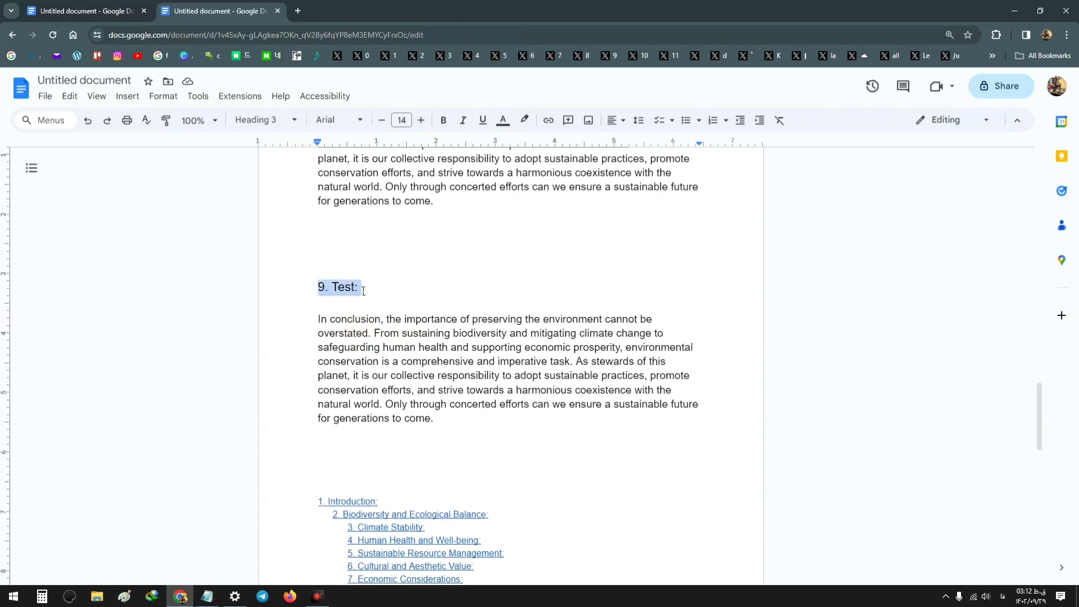
pyautogui.moveTo(301, 282); pyautogui.dragTo(365, 288)
pyautogui.click(324, 287)
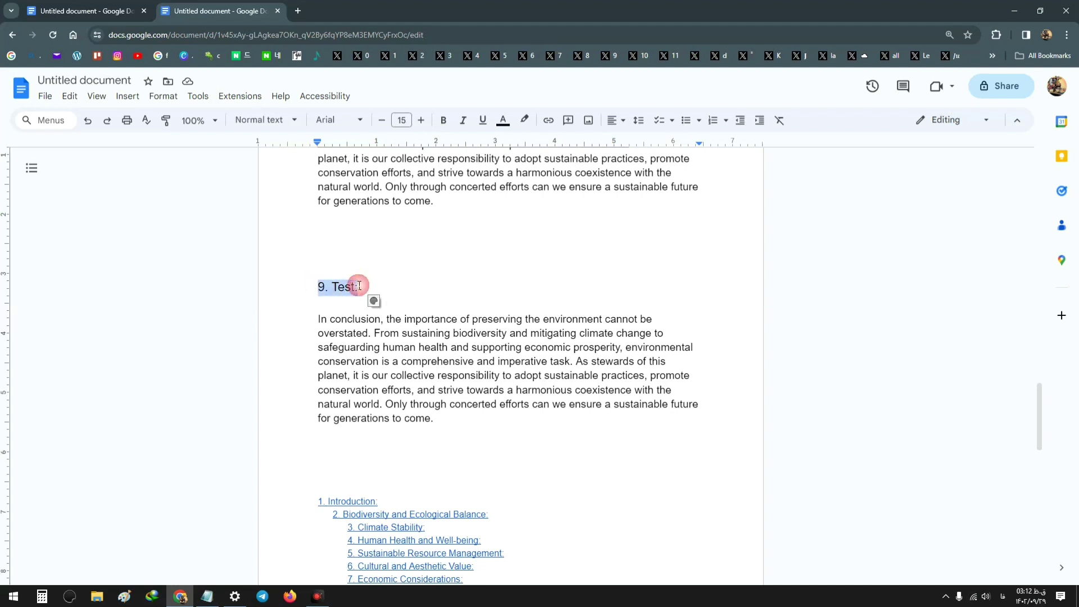
pyautogui.click(274, 125)
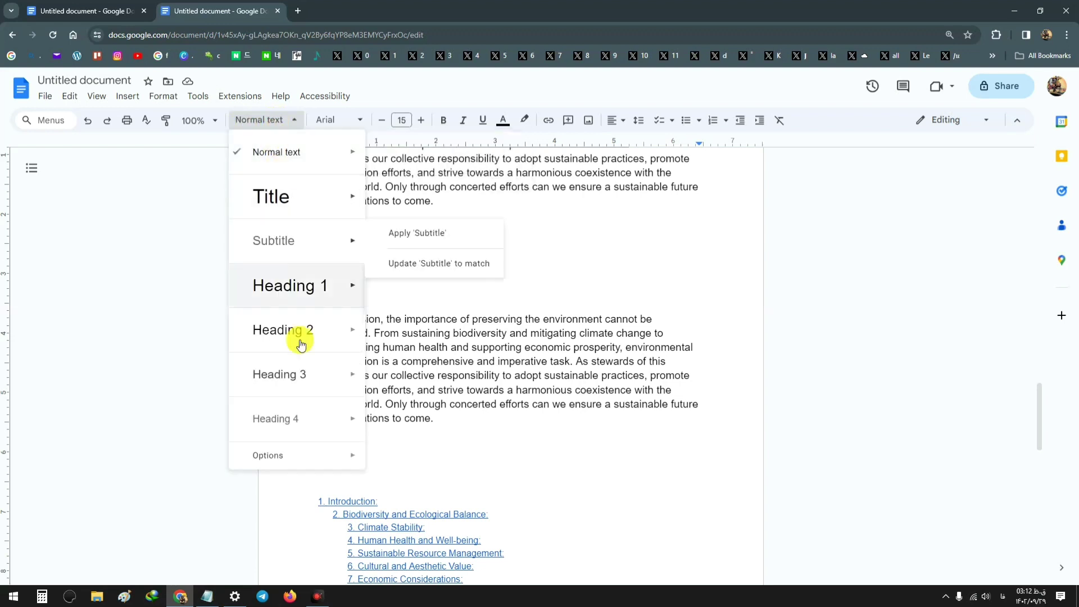
pyautogui.moveTo(308, 380)
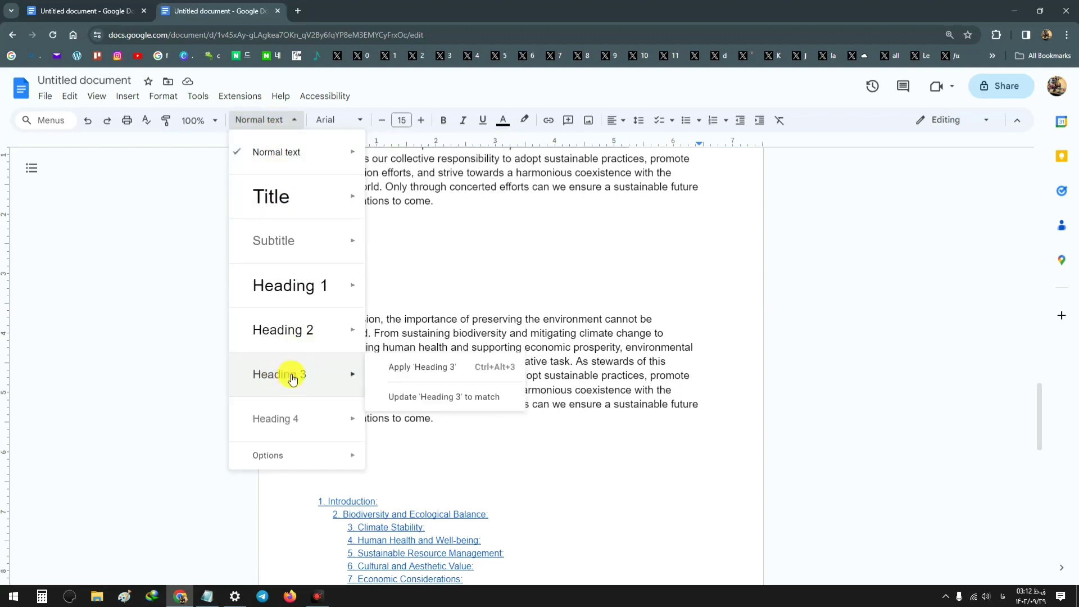
pyautogui.click(292, 380)
pyautogui.click(377, 301)
# - Update the table of contents to include the "9. Test:" heading
pyautogui.scroll(-3, 327, 292)
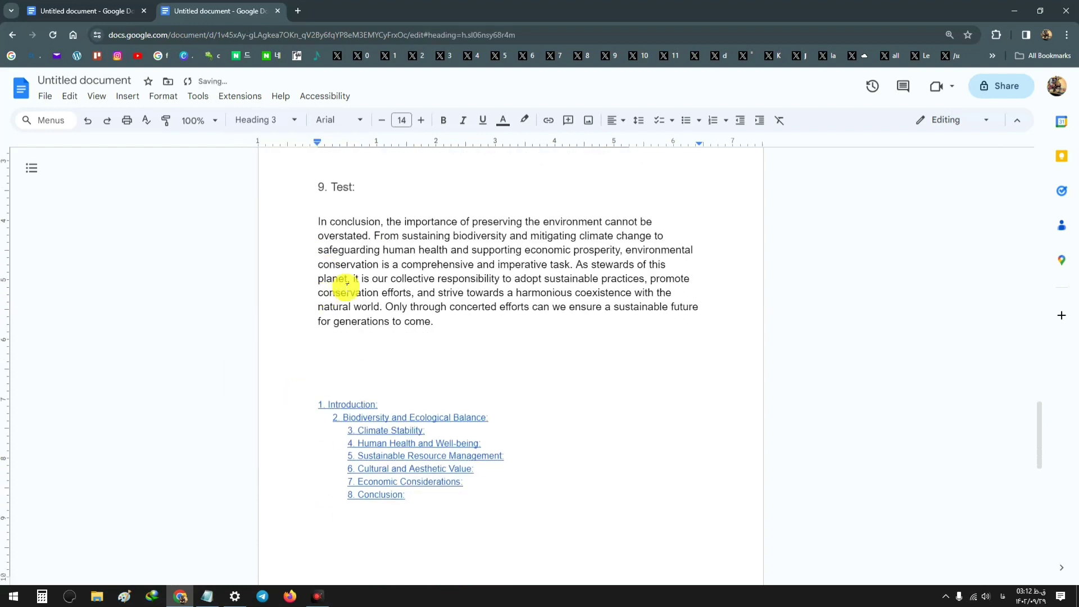
pyautogui.scroll(-2, 532, 380)
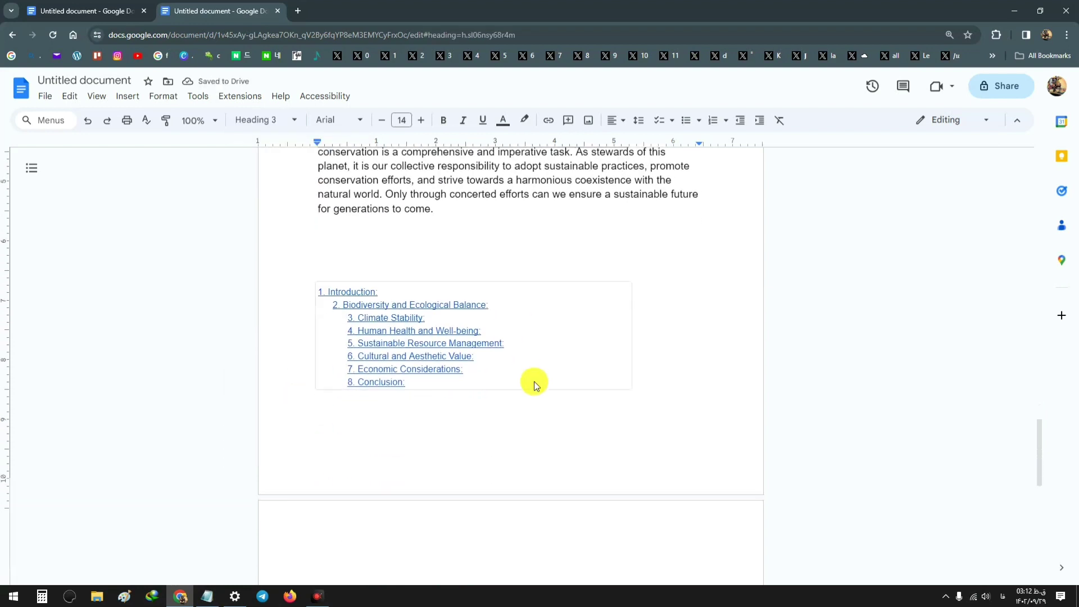
pyautogui.click(540, 319)
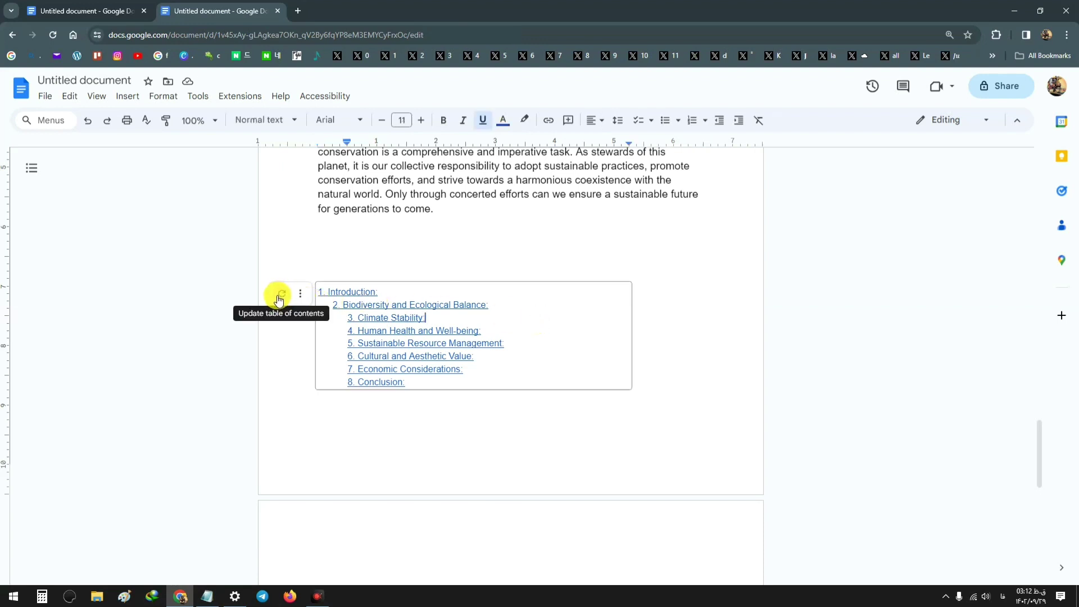
pyautogui.rightClick(544, 307)
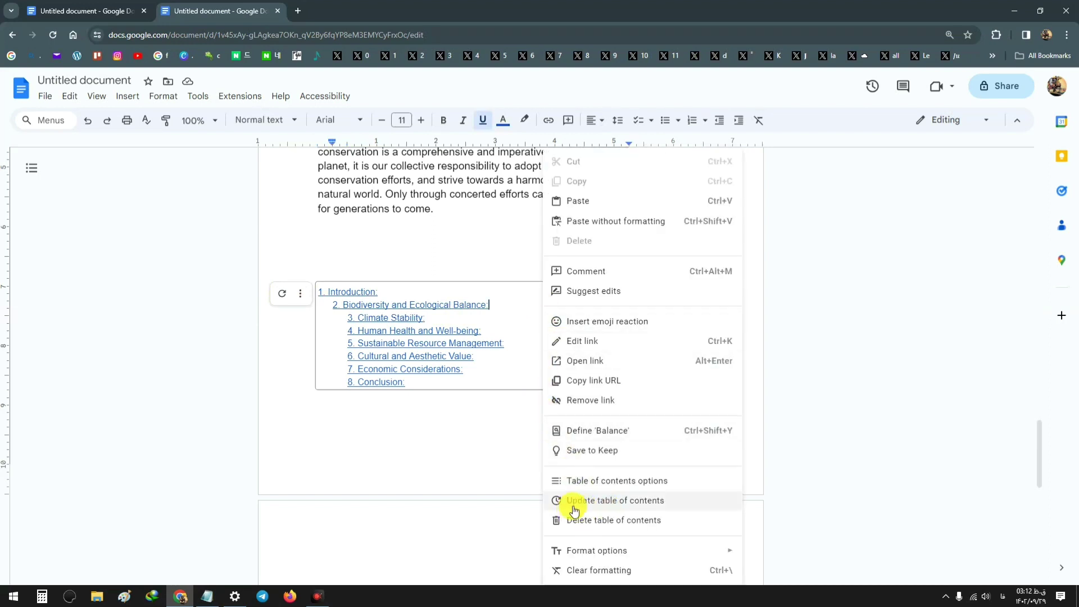
pyautogui.click(611, 501)
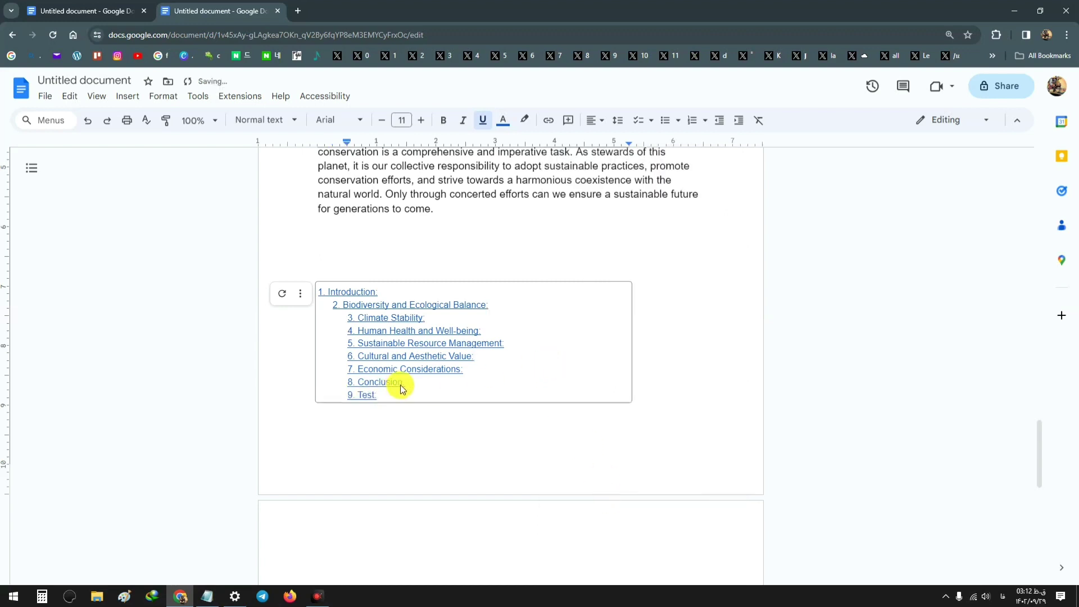
pyautogui.scroll(2, 400, 388)
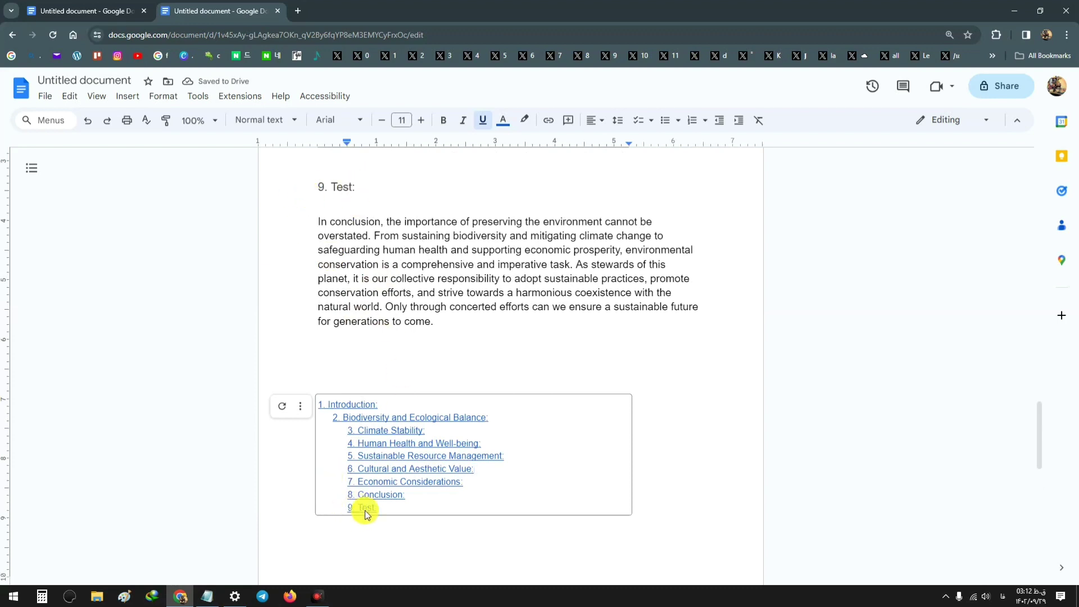
# - Add the title "Table of contents:" on the empty line above the table of contents and color it red
pyautogui.click(417, 372)
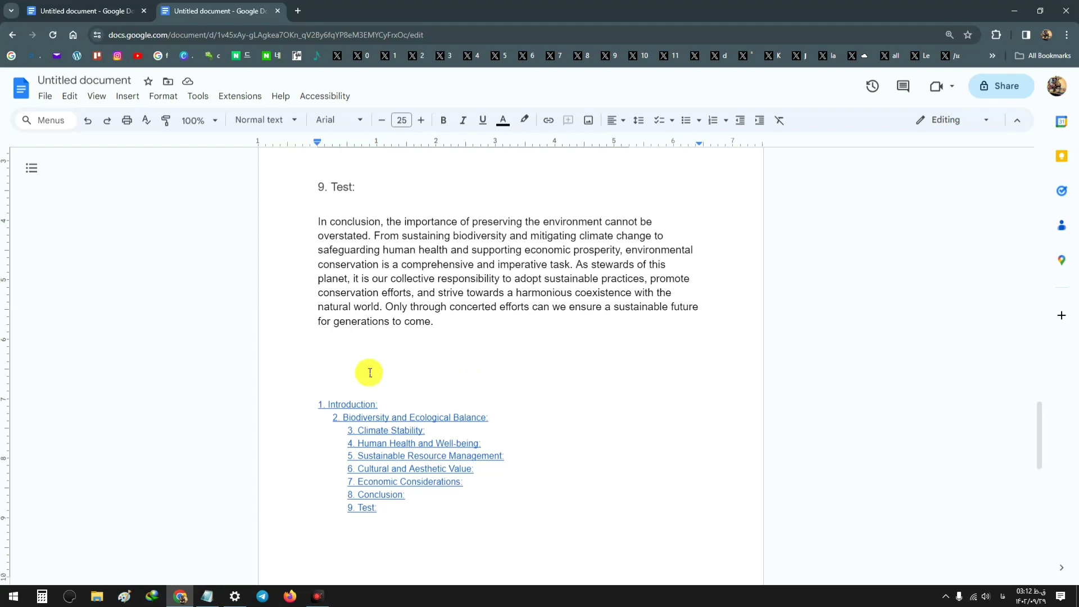
pyautogui.write('Table of contents:')
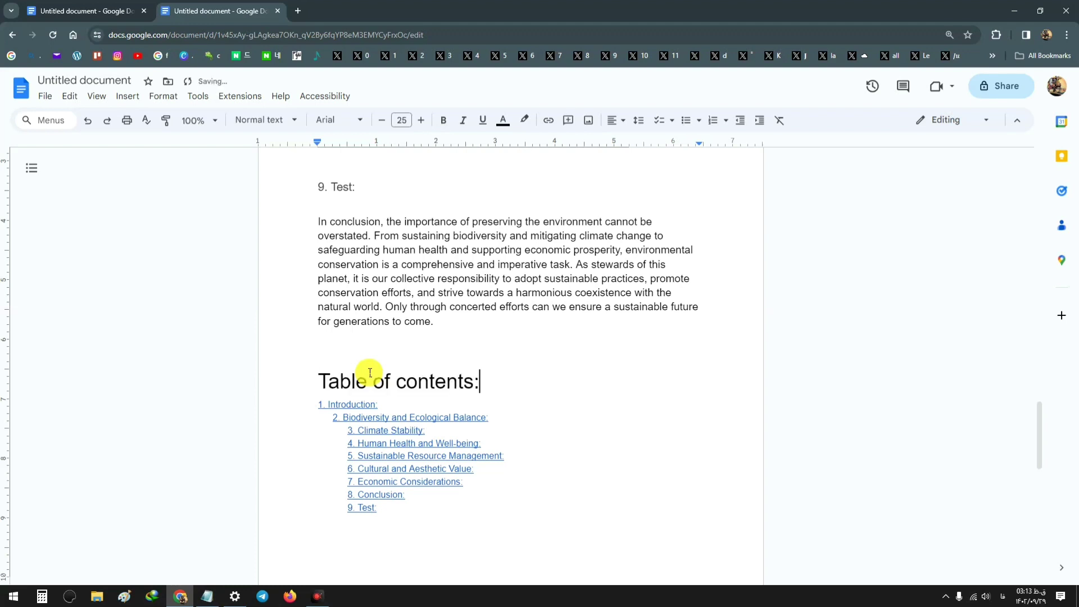
pyautogui.moveTo(504, 378); pyautogui.dragTo(329, 374)
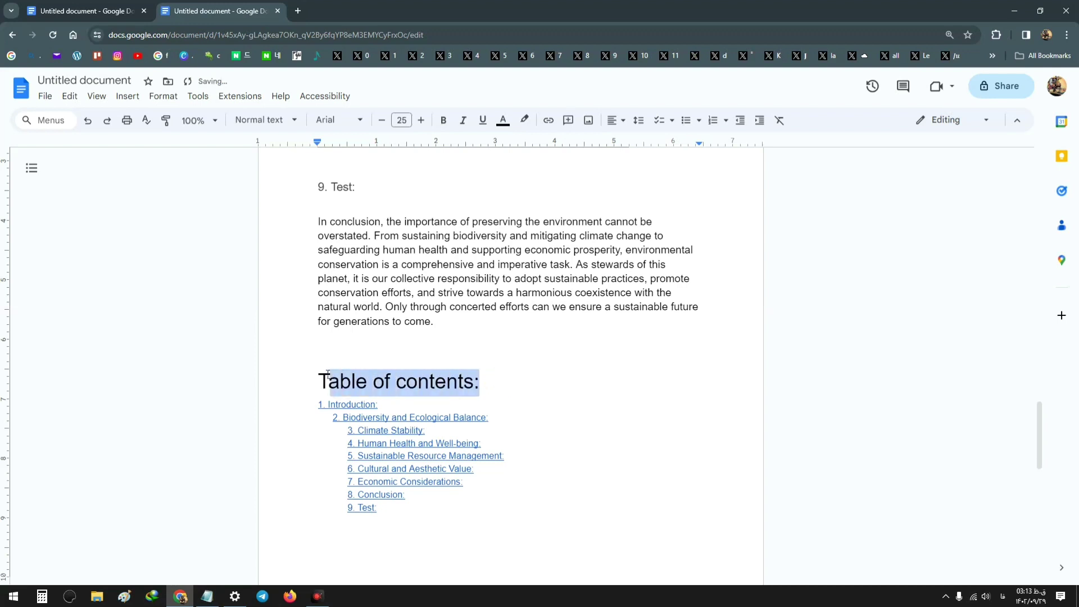
pyautogui.click(503, 121)
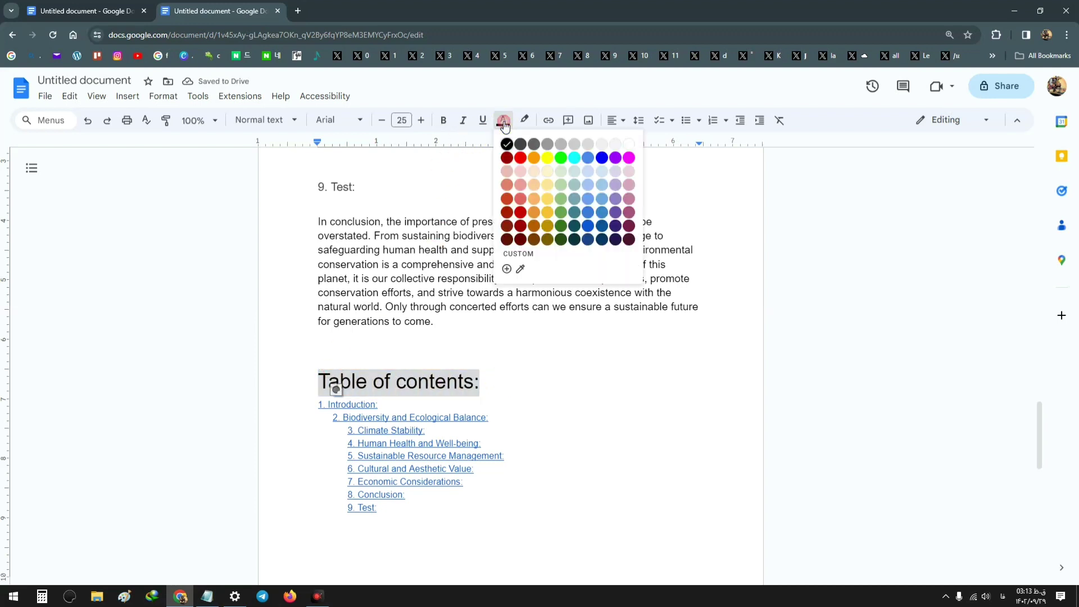
pyautogui.click(521, 157)
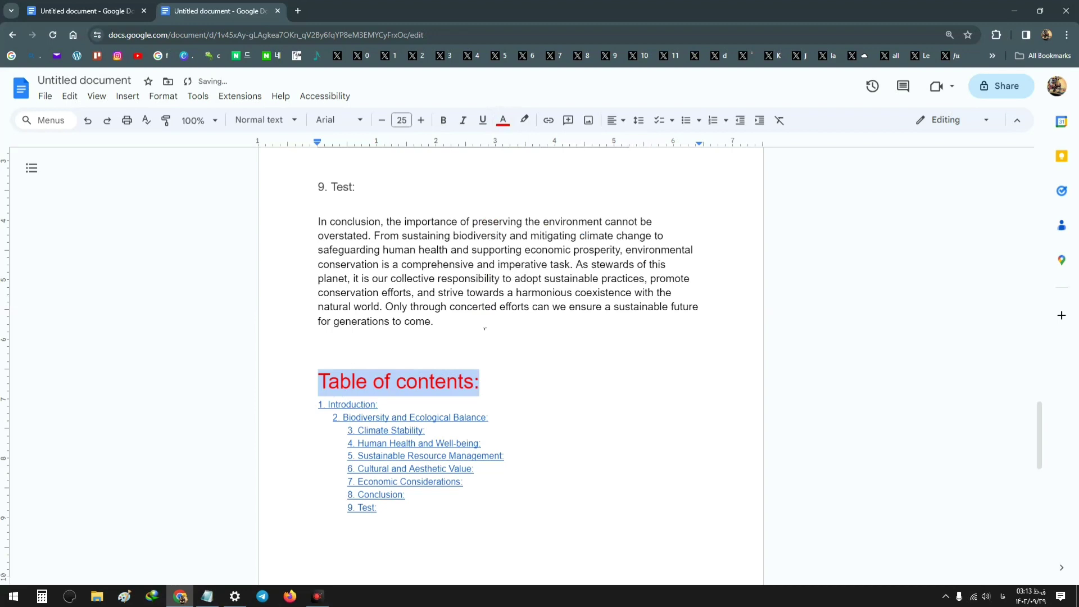
pyautogui.click(509, 327)
pyautogui.scroll(-2, 509, 327)
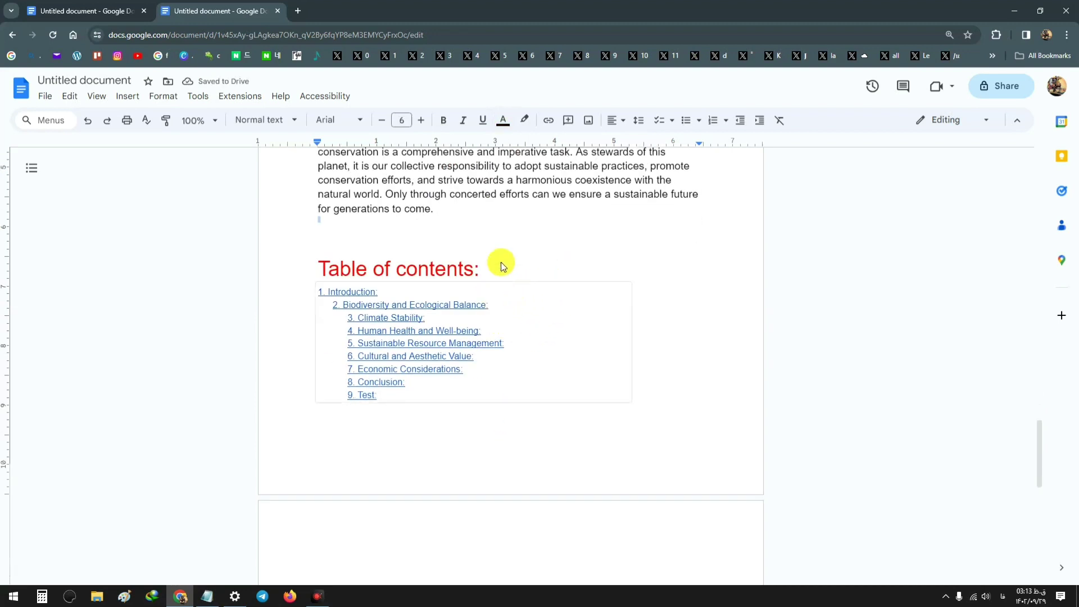
pyautogui.click(522, 262)
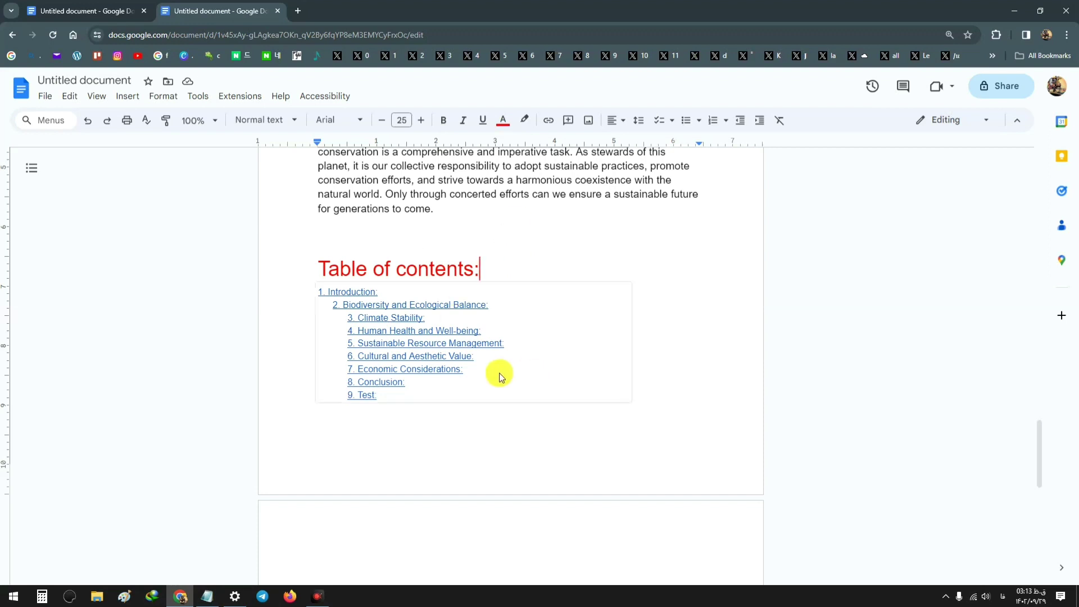
pyautogui.scroll(2, 482, 308)
pyautogui.scroll(-2, 489, 318)
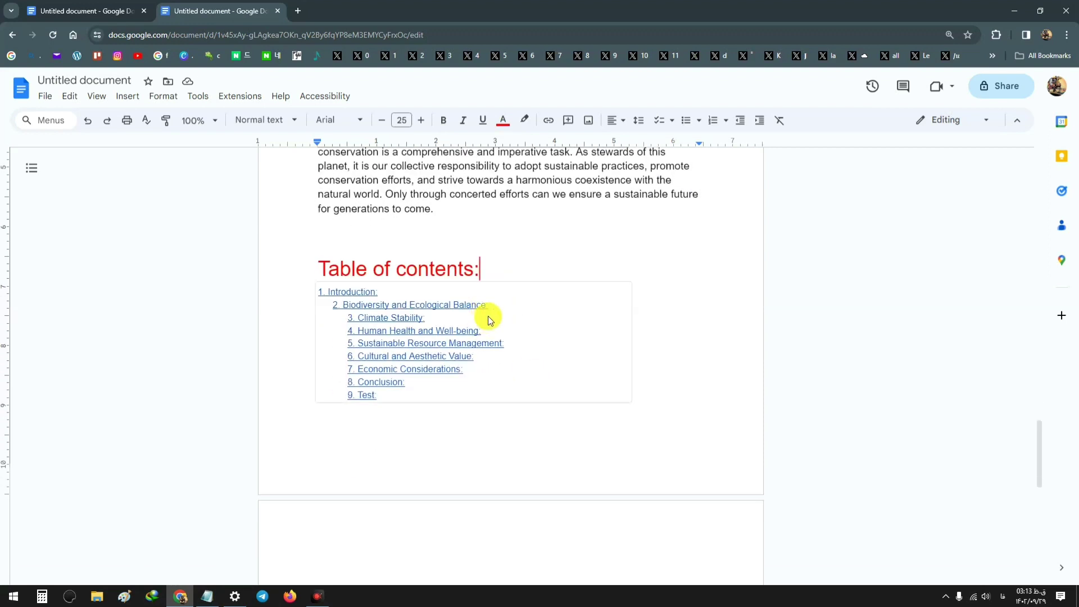
# - Open the table of contents options and look over the Formatting and Heading Levels sections
pyautogui.click(545, 321)
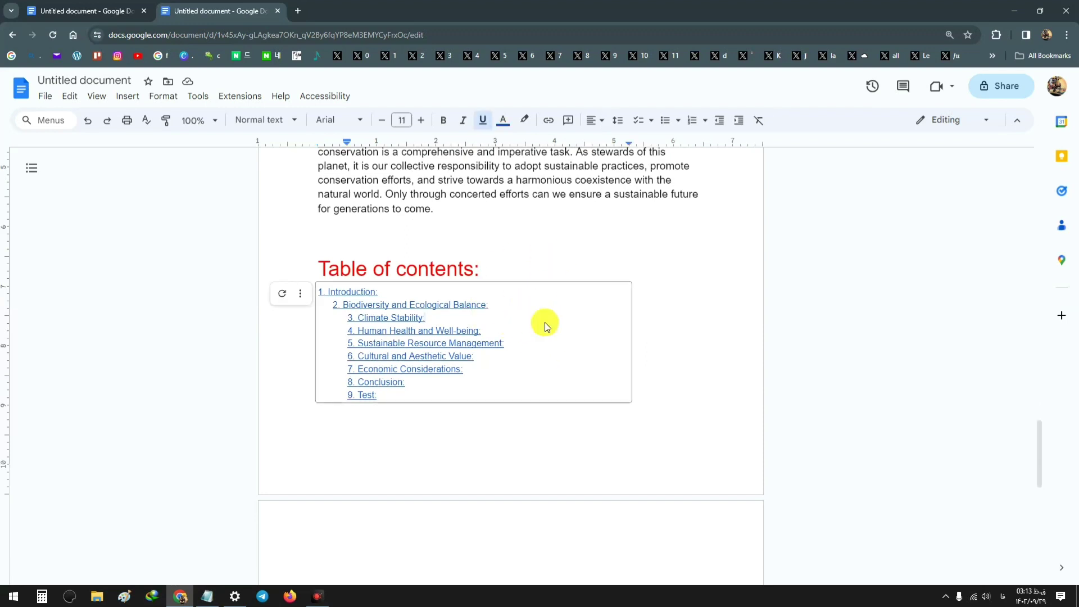
pyautogui.click(301, 295)
pyautogui.click(324, 337)
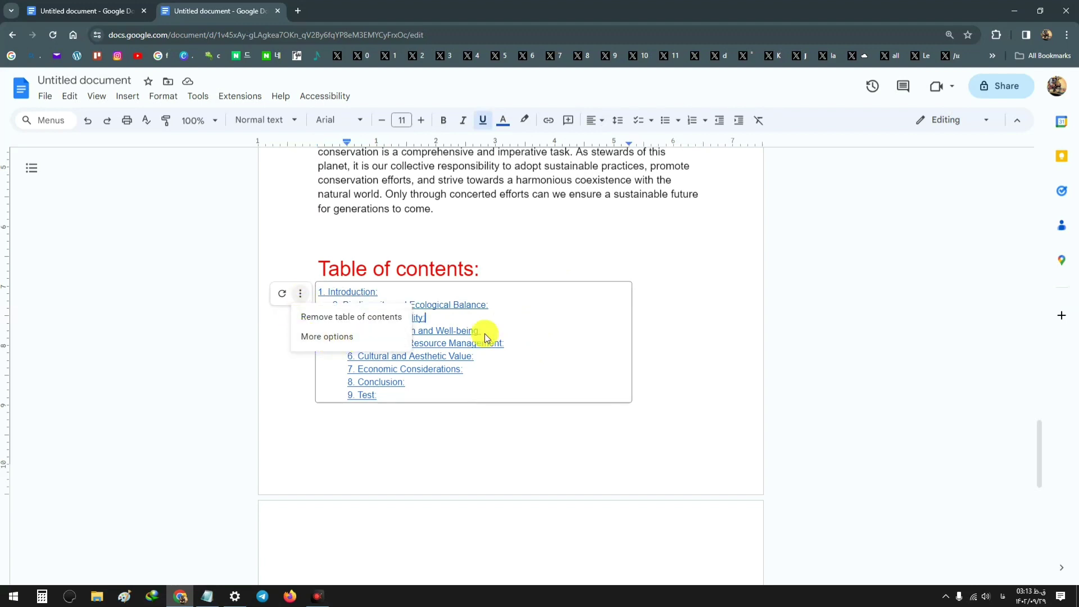
pyautogui.rightClick(548, 307)
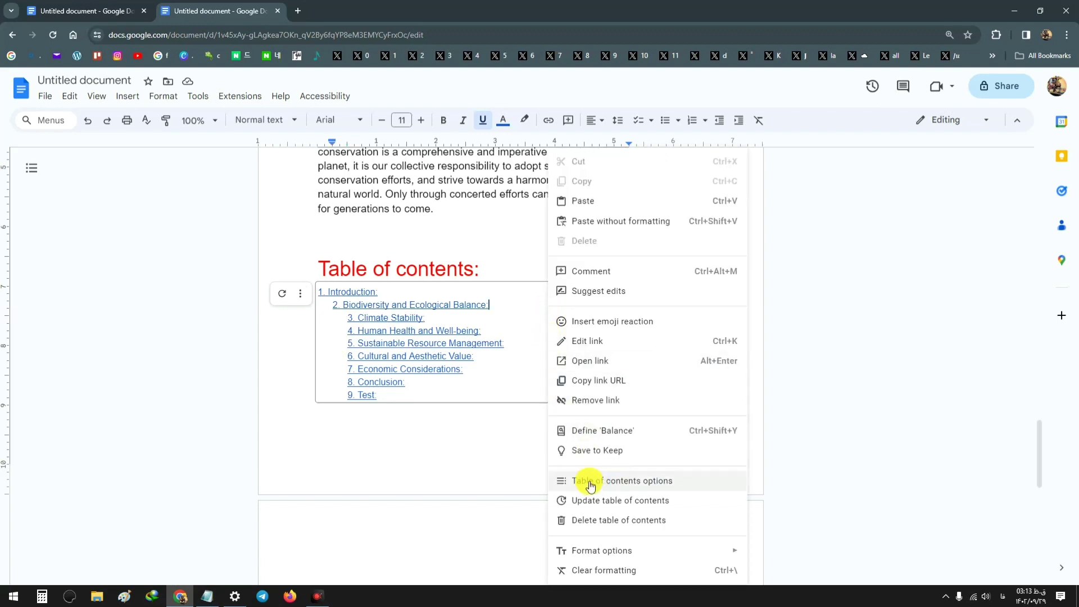
pyautogui.click(648, 483)
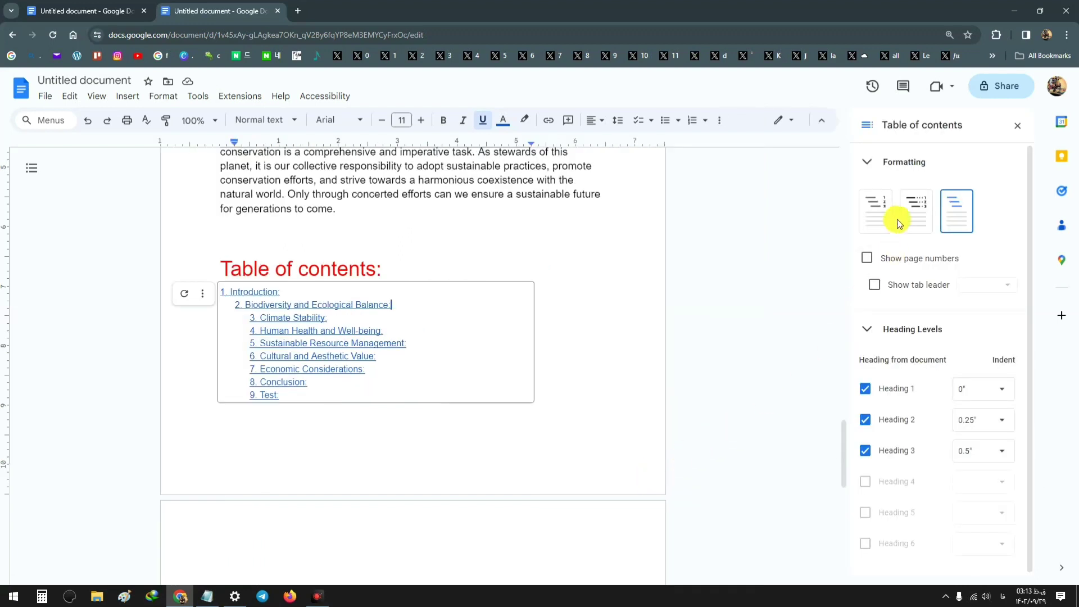
pyautogui.click(868, 162)
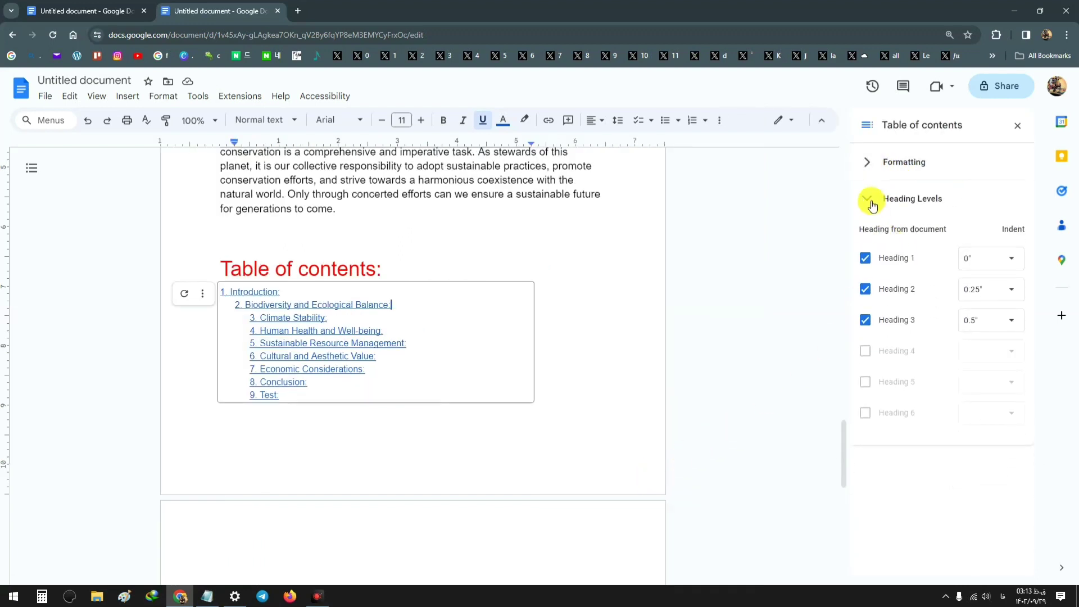
pyautogui.click(869, 201)
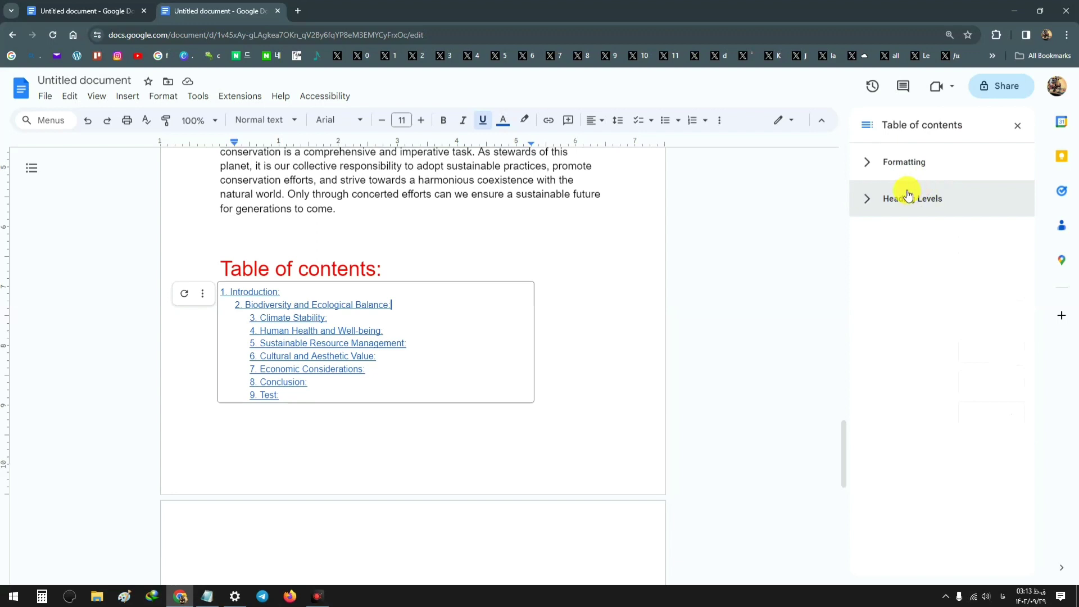
pyautogui.click(893, 163)
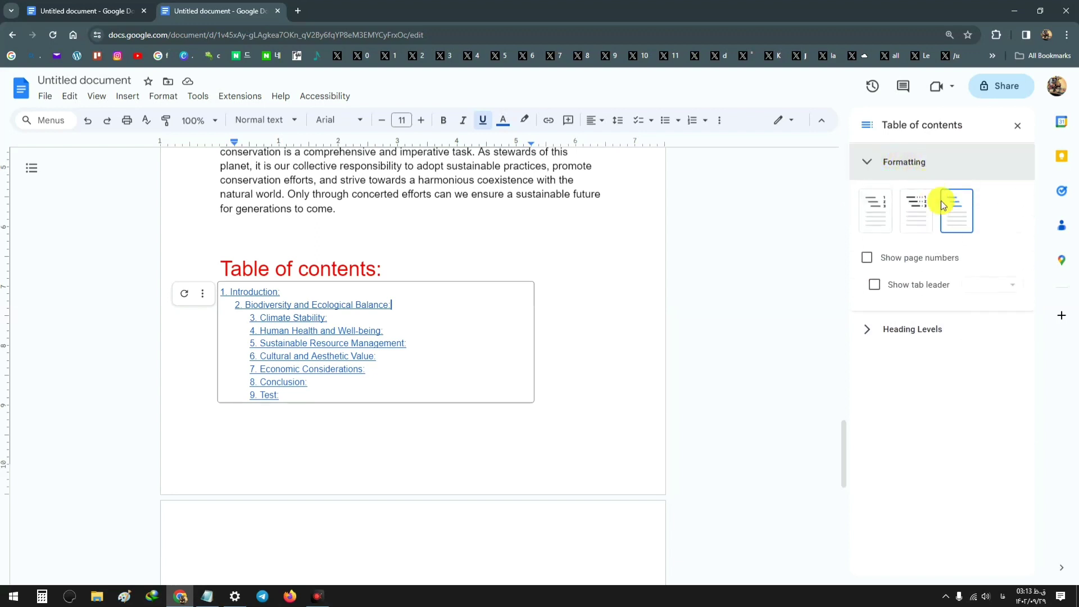
# - Compare the dotted and plain page-number formats for the table of contents, settling on the dotted tab leader format
pyautogui.click(917, 217)
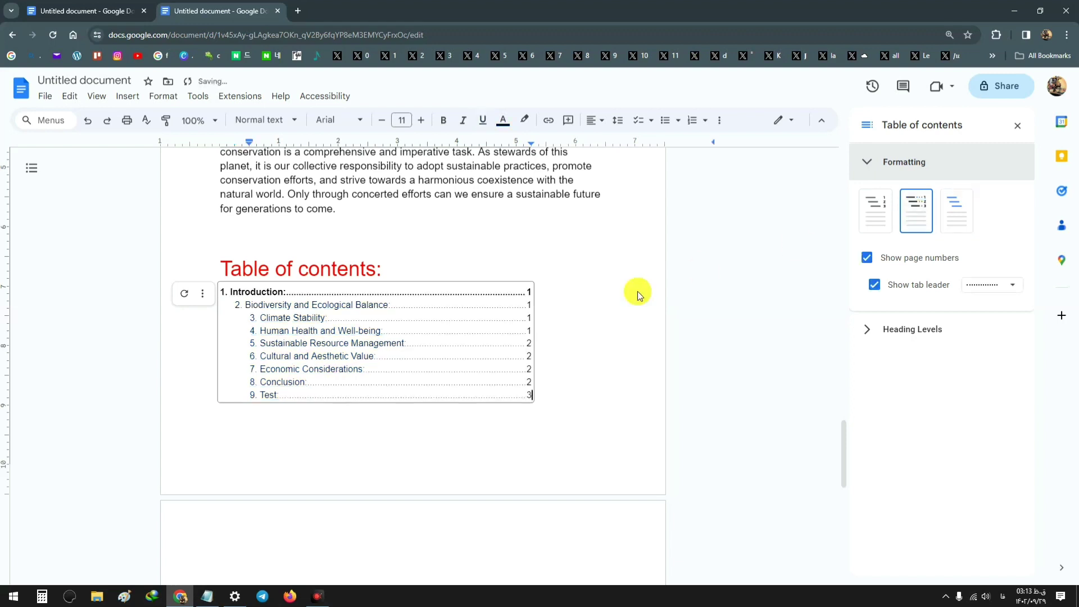
pyautogui.click(878, 214)
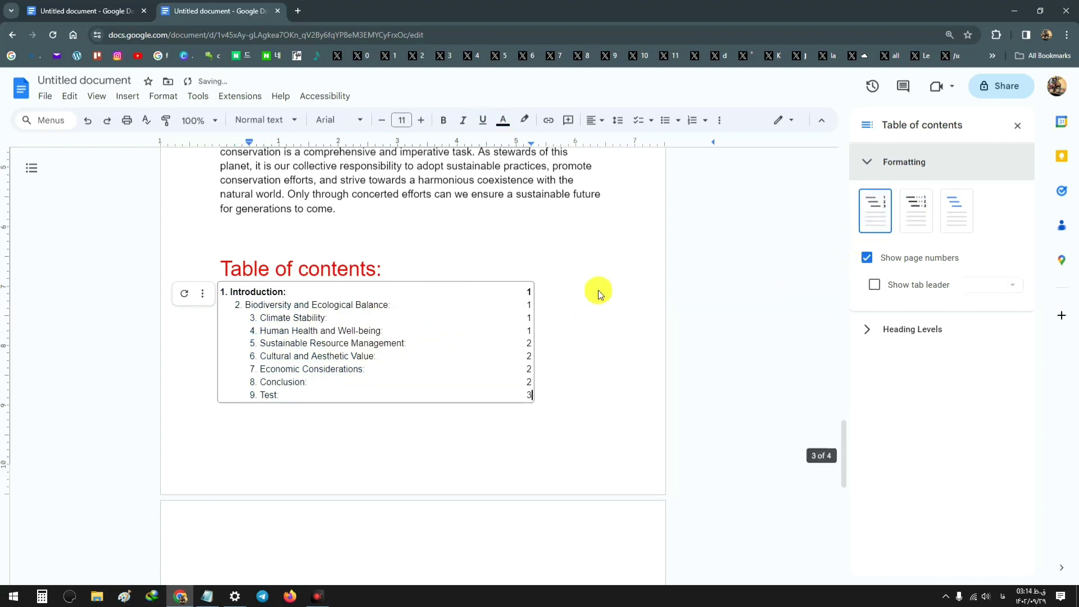
pyautogui.click(907, 221)
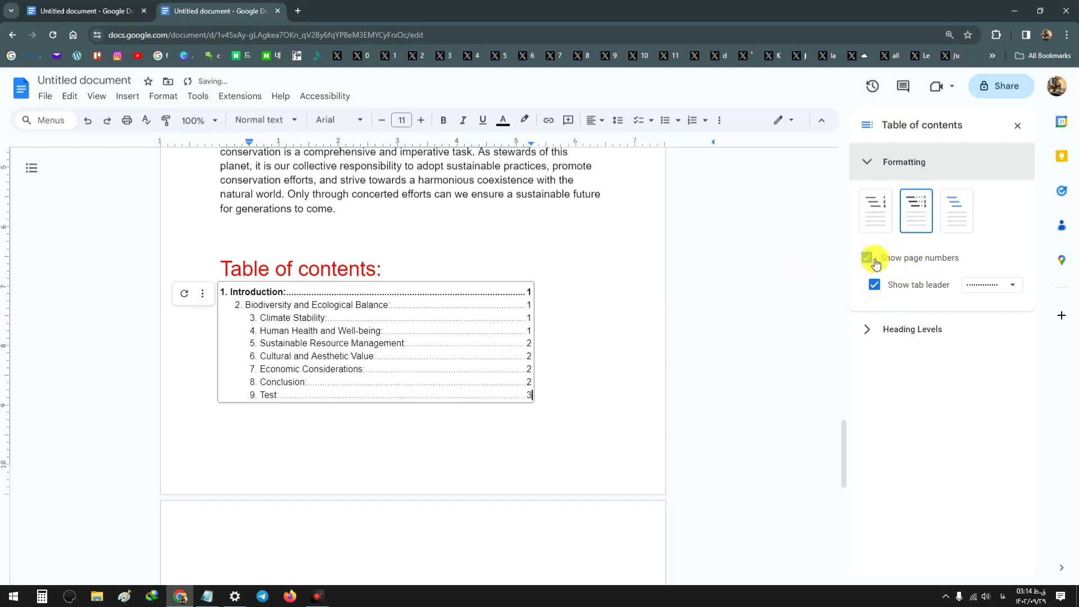
# - Turn off page numbers in the table of contents
pyautogui.click(873, 262)
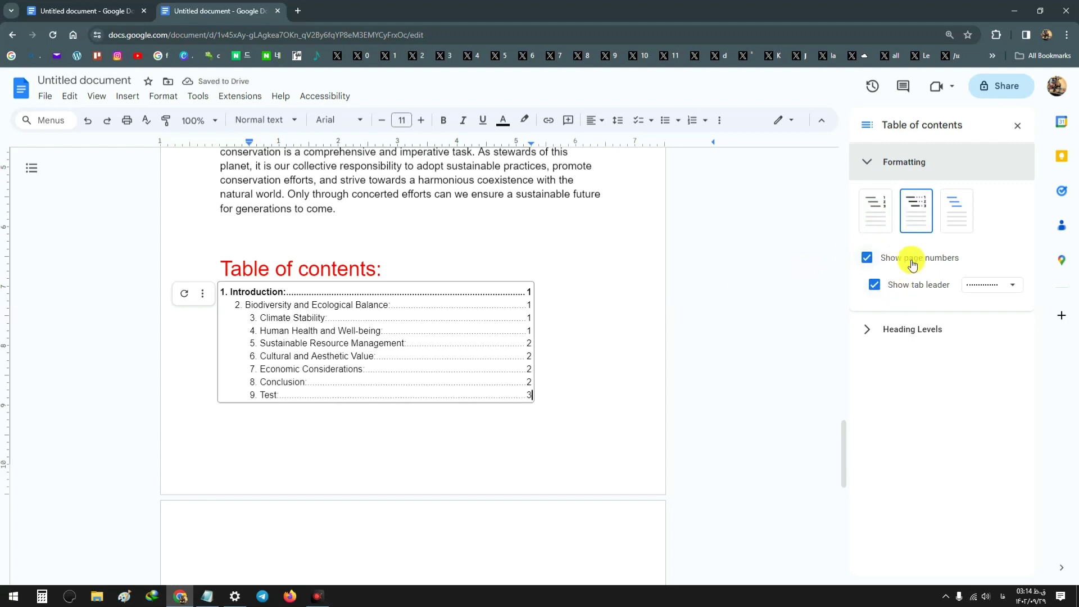
pyautogui.click(869, 259)
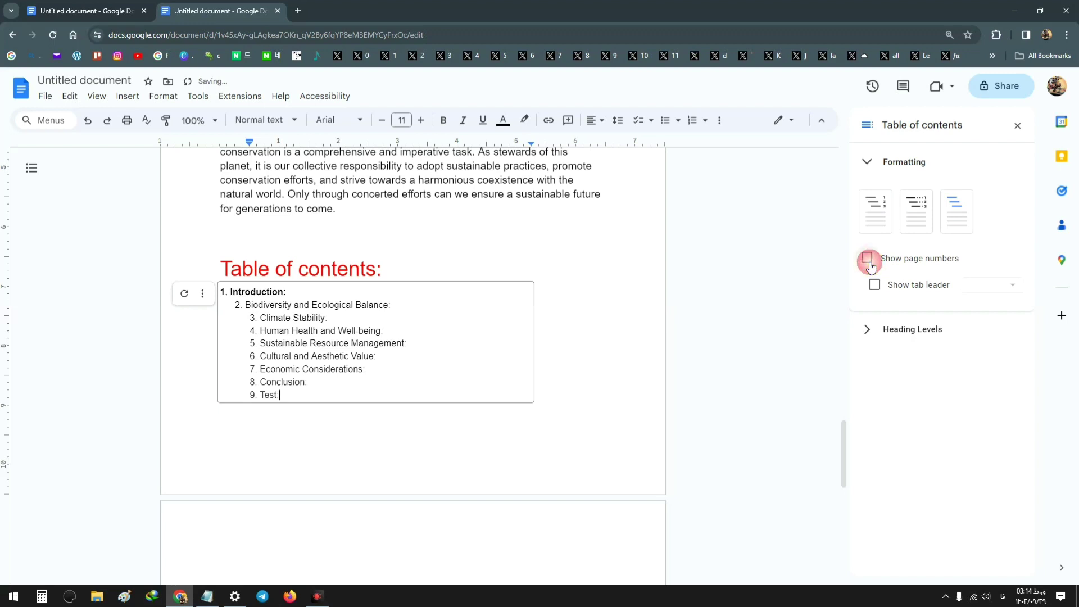
# - Turn on page numbers and the tab leader in the table of contents, trying the dashed leader style before choosing the solid line
pyautogui.click(868, 260)
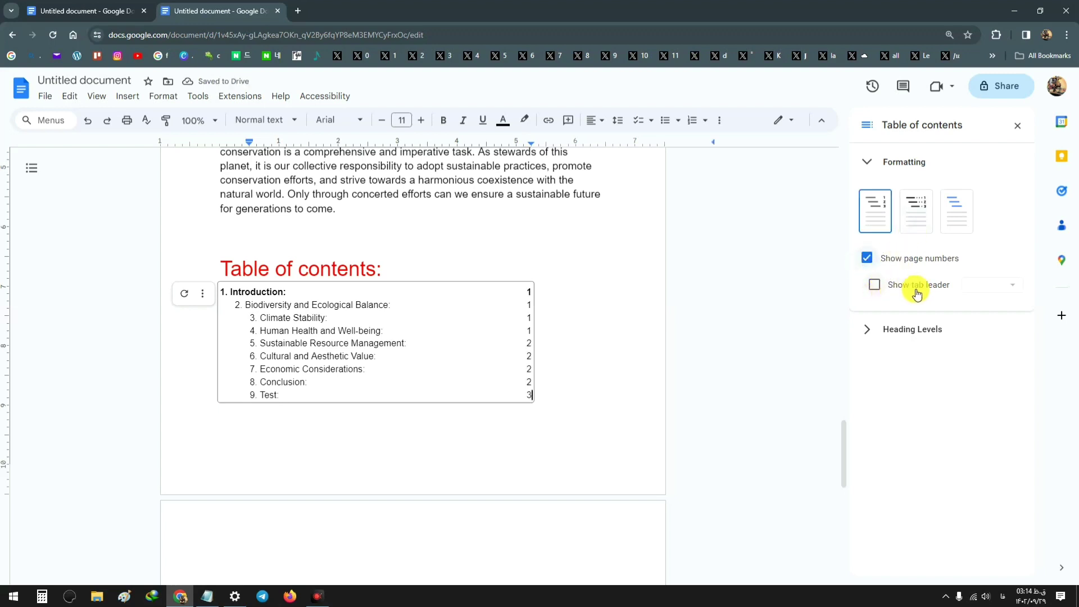
pyautogui.click(879, 288)
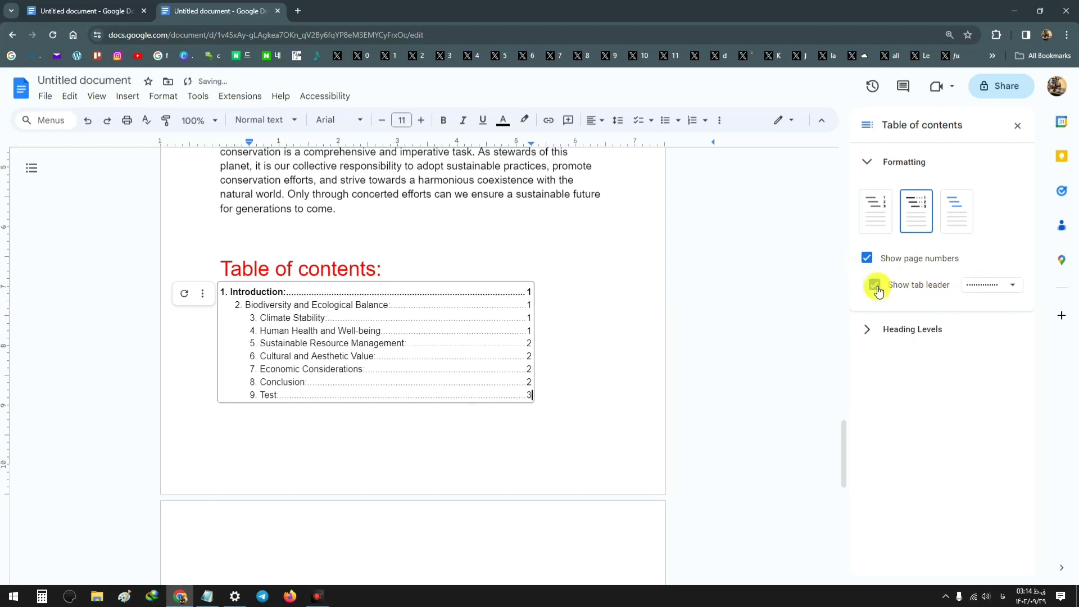
pyautogui.click(989, 291)
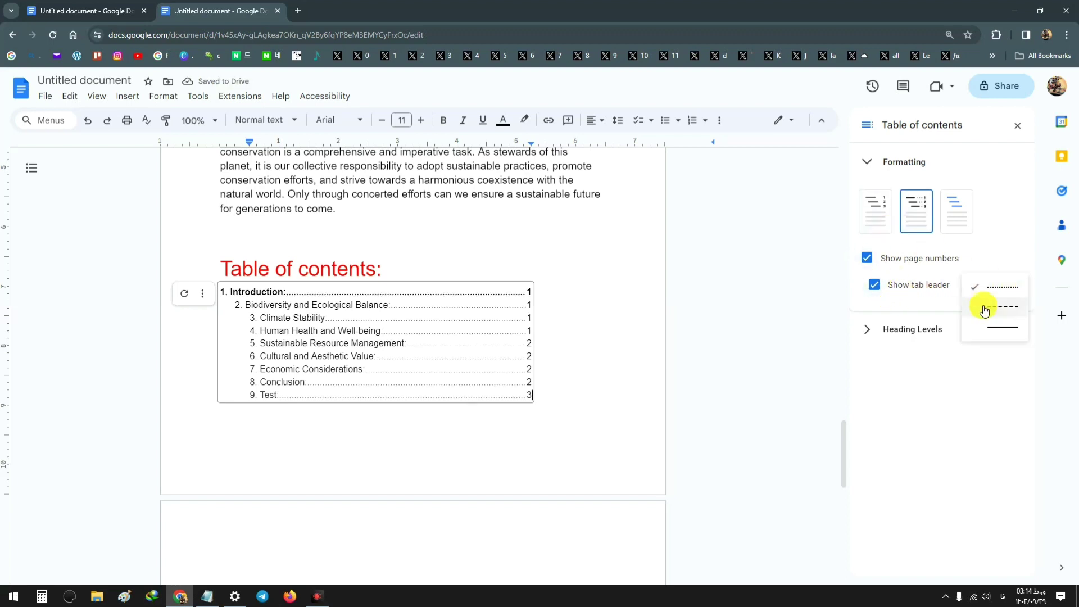
pyautogui.click(984, 308)
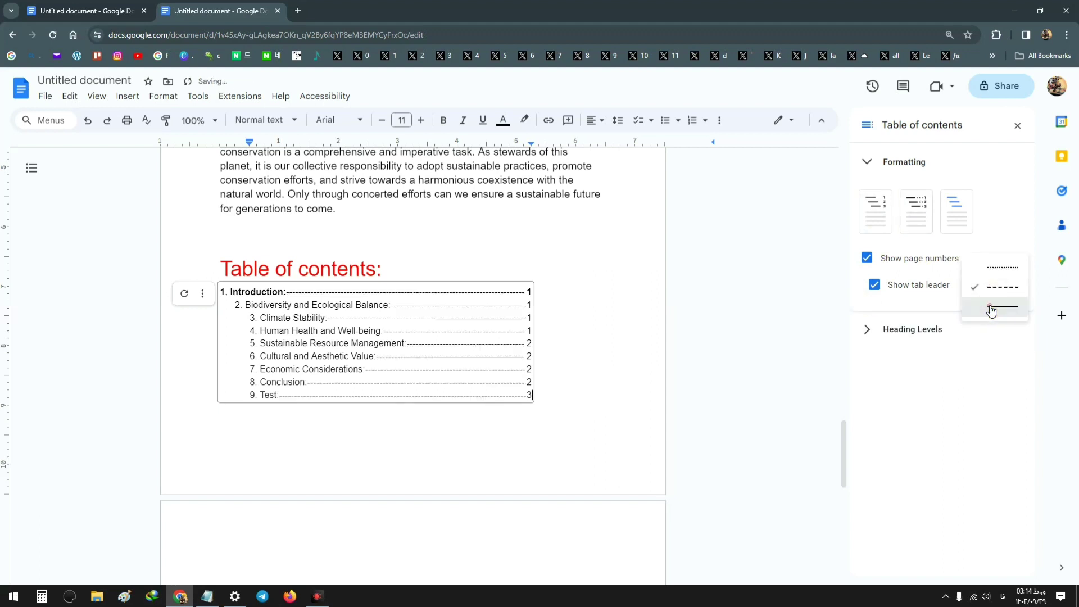
pyautogui.click(998, 307)
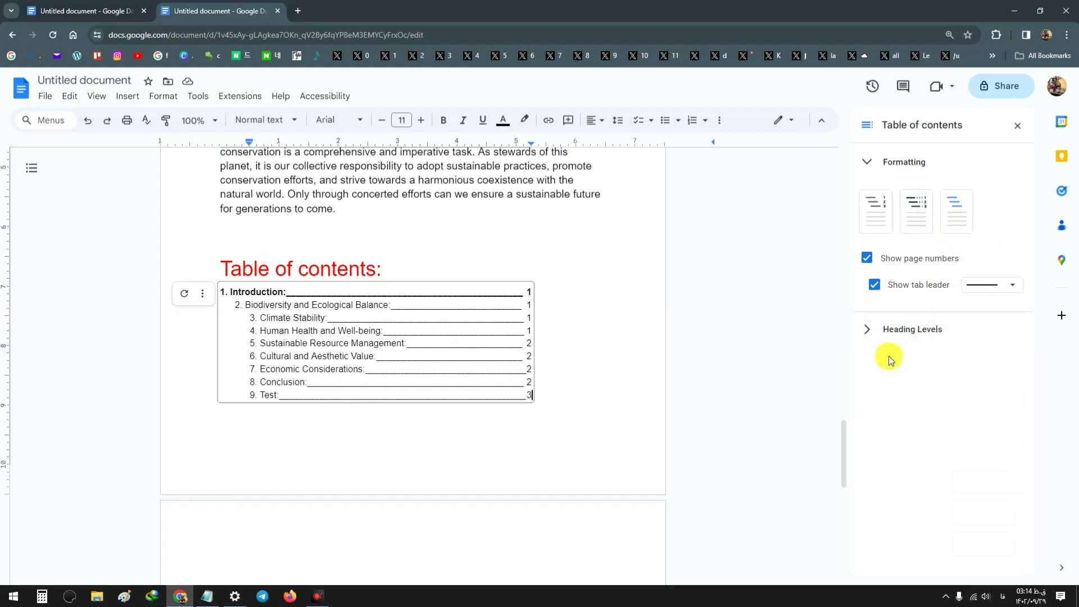
# - Set the indent of Heading 1, Heading 2 and Heading 3 to 0" in the table of contents options and close them
pyautogui.click(916, 338)
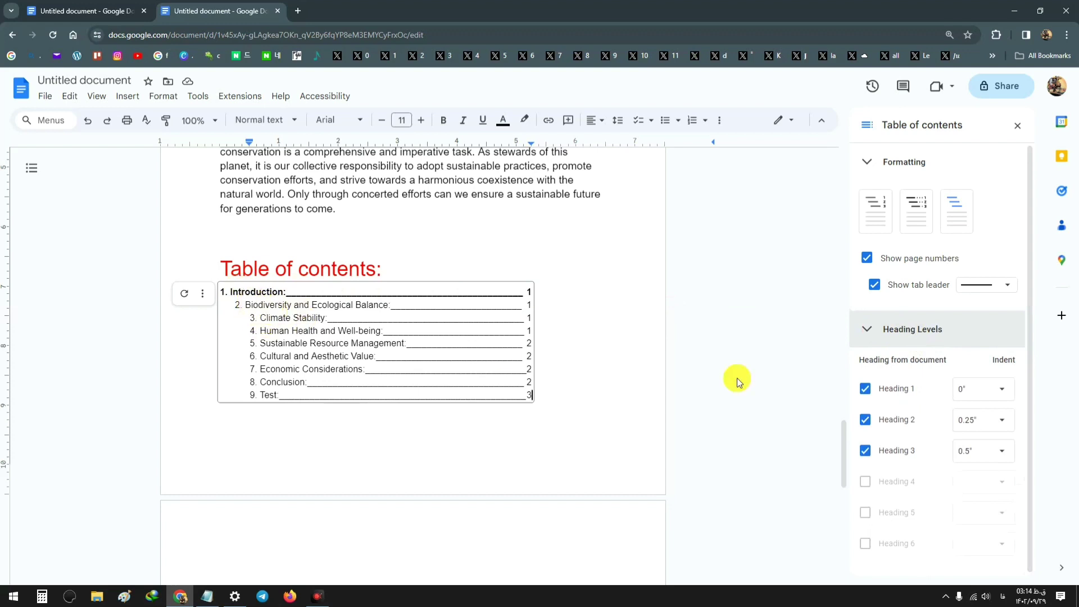
pyautogui.click(988, 390)
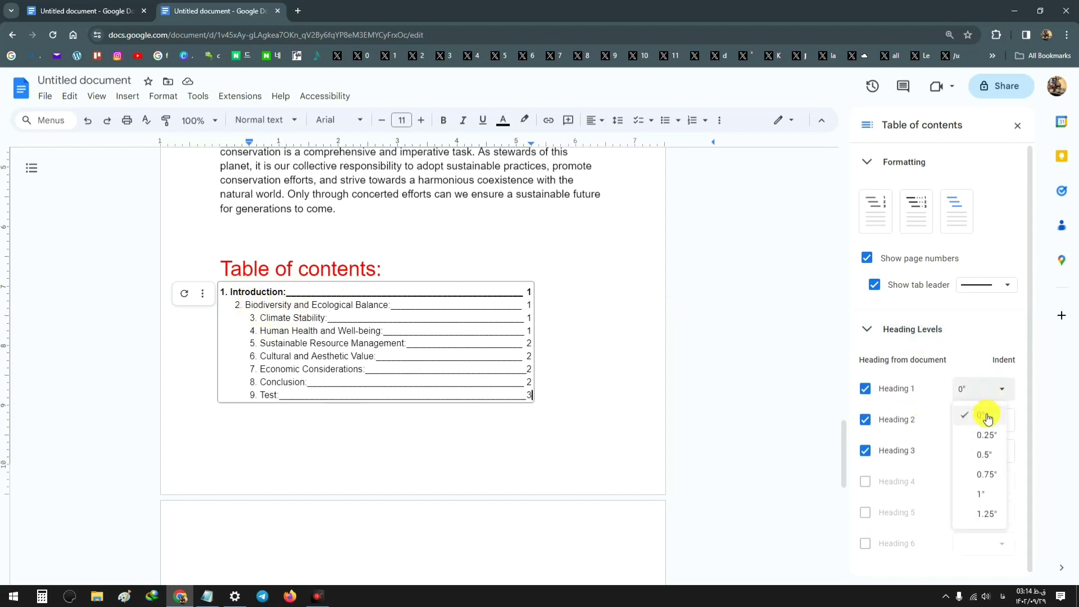
pyautogui.click(985, 415)
pyautogui.click(990, 421)
pyautogui.click(981, 446)
pyautogui.click(988, 453)
pyautogui.click(978, 326)
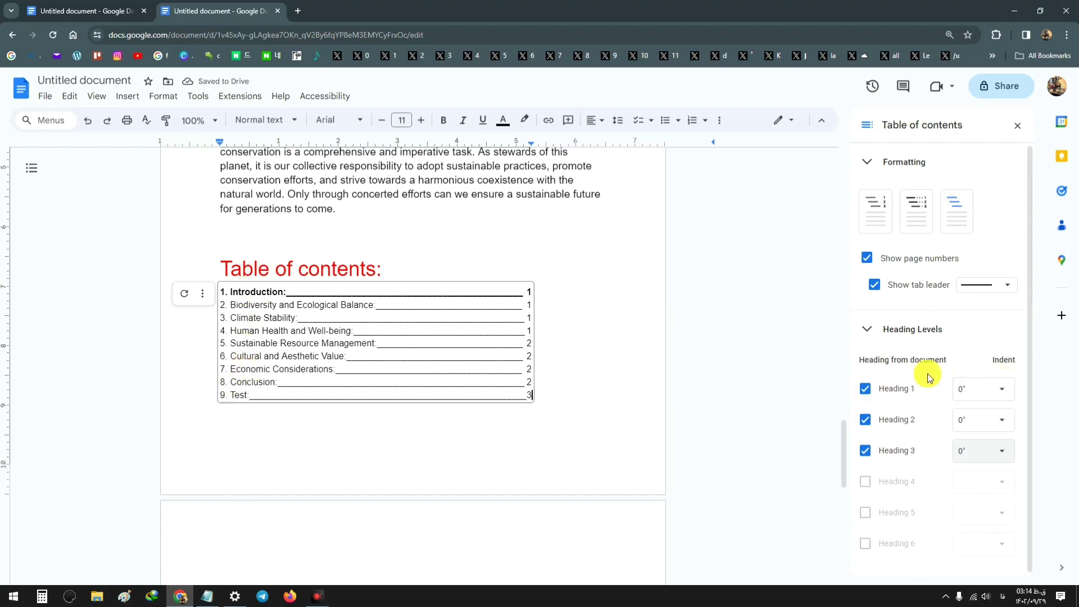
pyautogui.click(896, 327)
pyautogui.click(870, 162)
pyautogui.click(1023, 131)
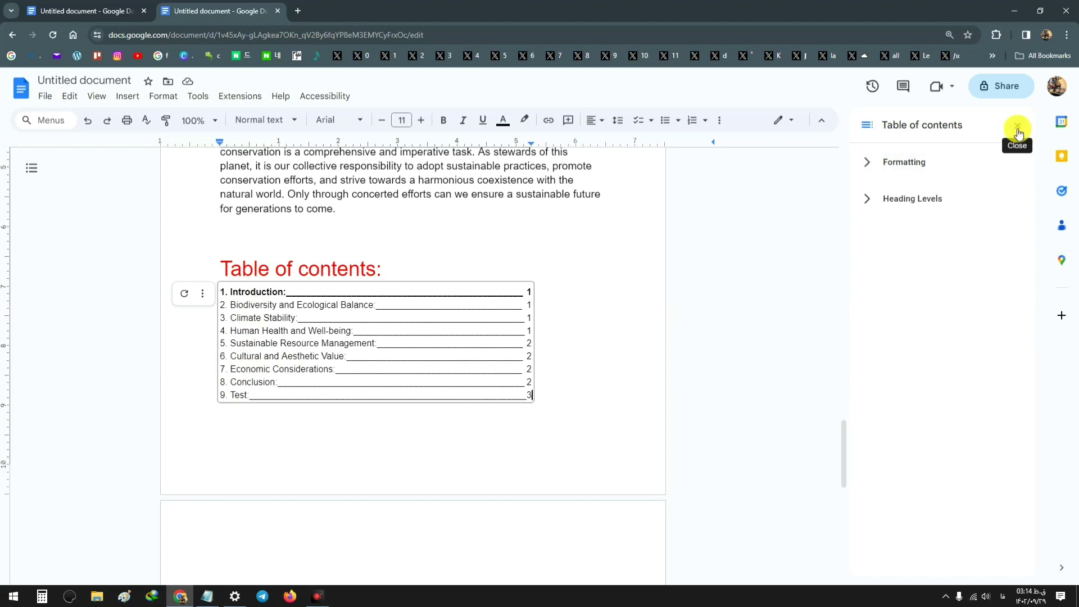
# - Color the word "Introduction" in the first table of contents entry red
pyautogui.click(415, 309)
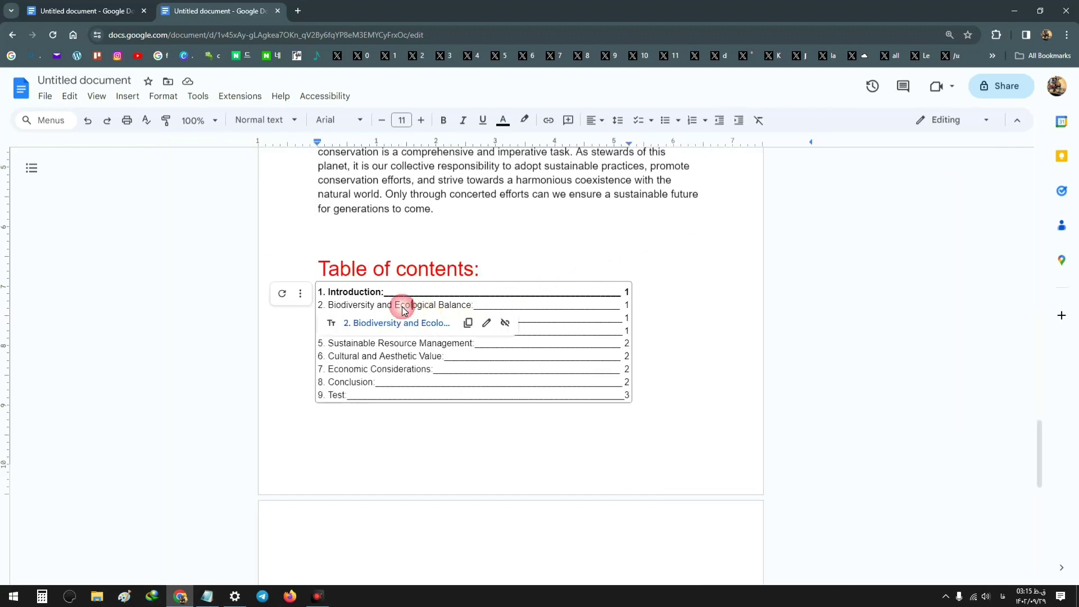
pyautogui.click(373, 292)
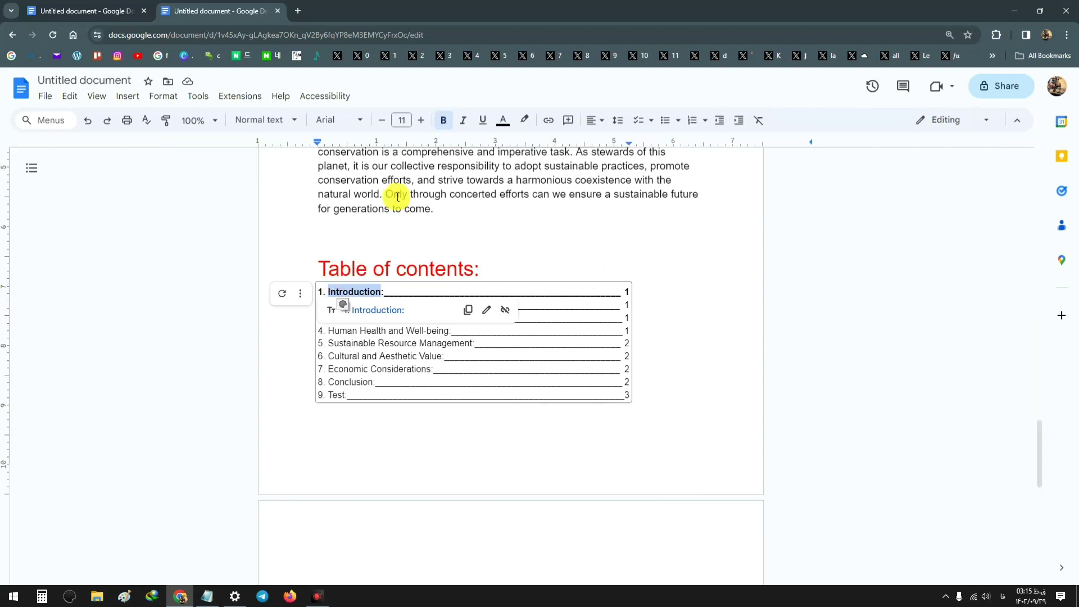
pyautogui.click(503, 120)
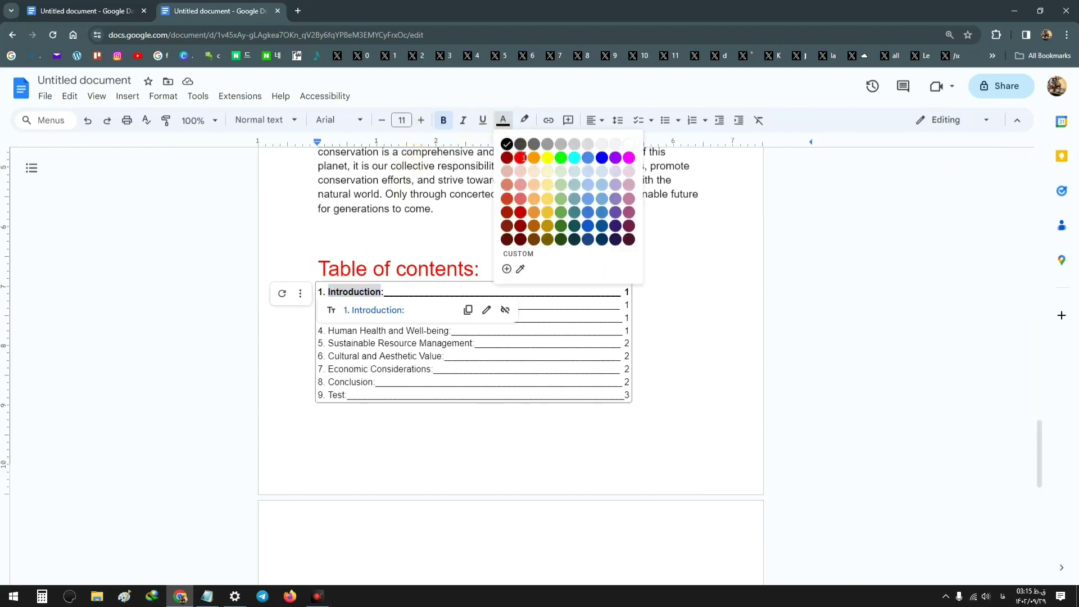
pyautogui.click(521, 158)
pyautogui.click(360, 367)
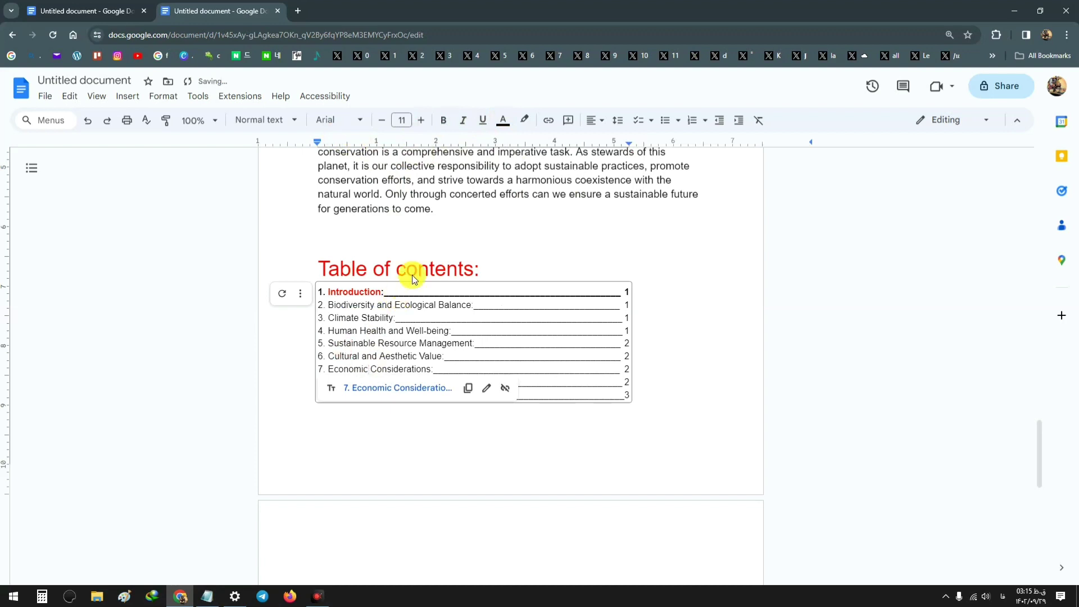
pyautogui.click(446, 251)
pyautogui.scroll(4, 453, 308)
pyautogui.scroll(-2, 428, 335)
pyautogui.click(543, 444)
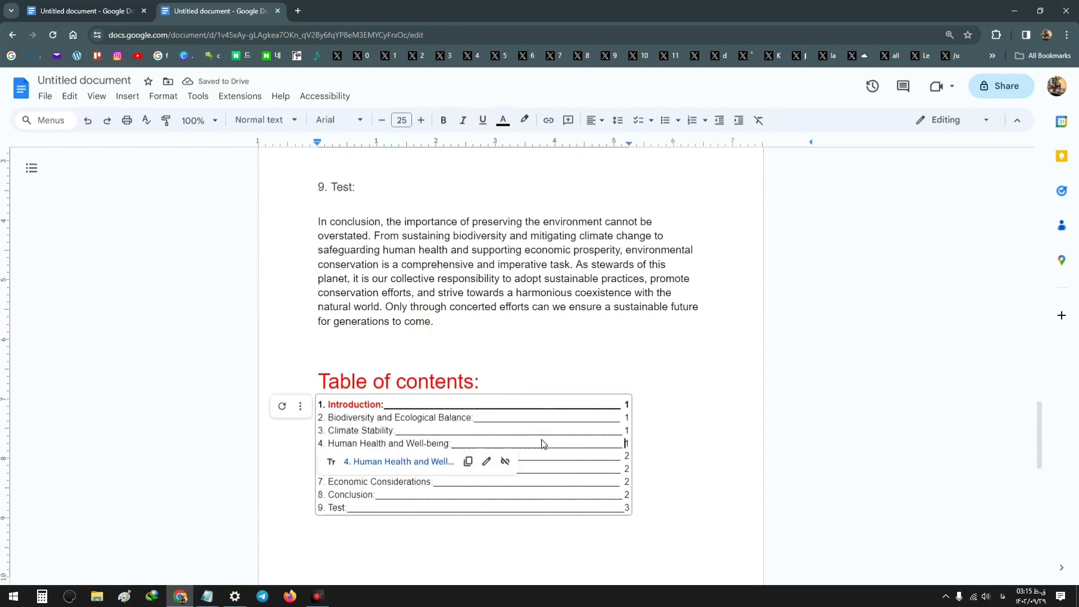
pyautogui.click(547, 346)
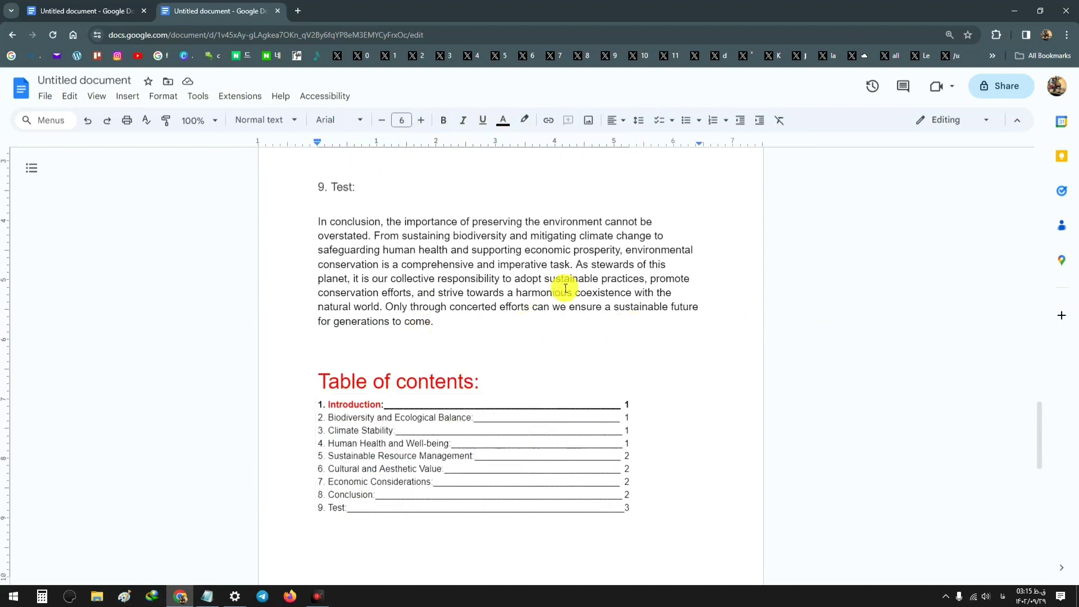